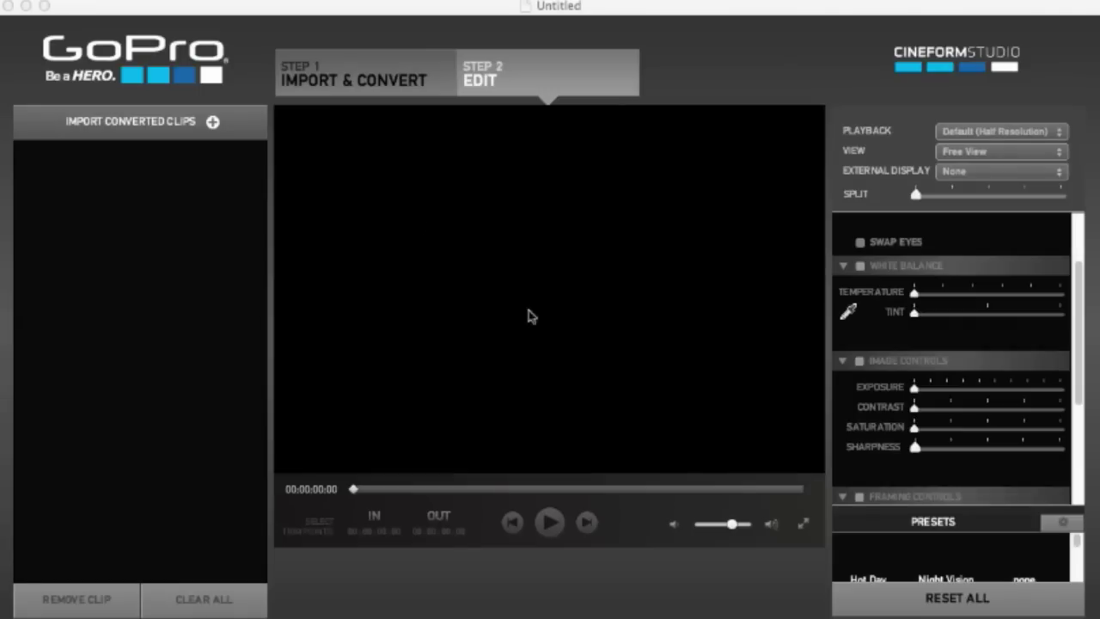
# Look over the Import & Convert stage and the Edit stage with its white balance and image controls.
pyautogui.click(332, 73)
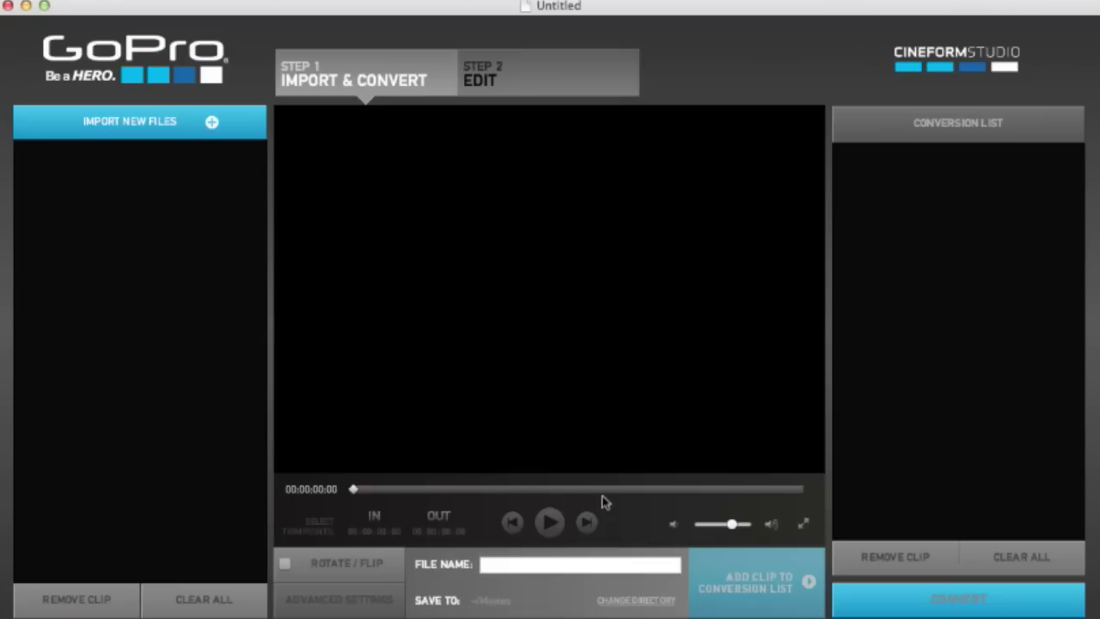
pyautogui.click(484, 90)
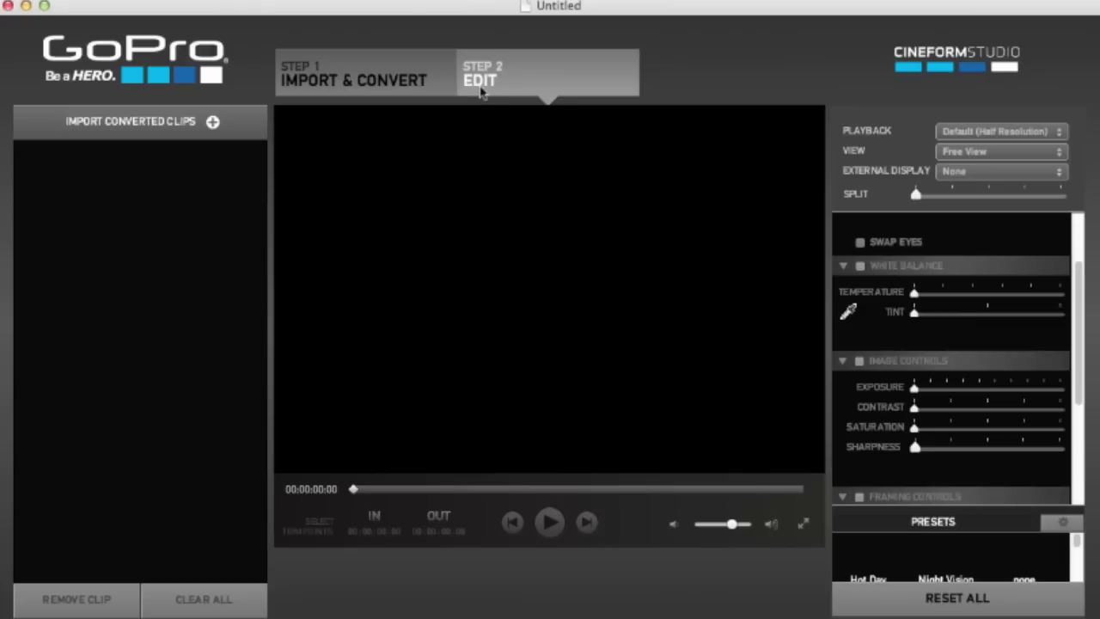
pyautogui.moveTo(914, 294); pyautogui.dragTo(960, 301)
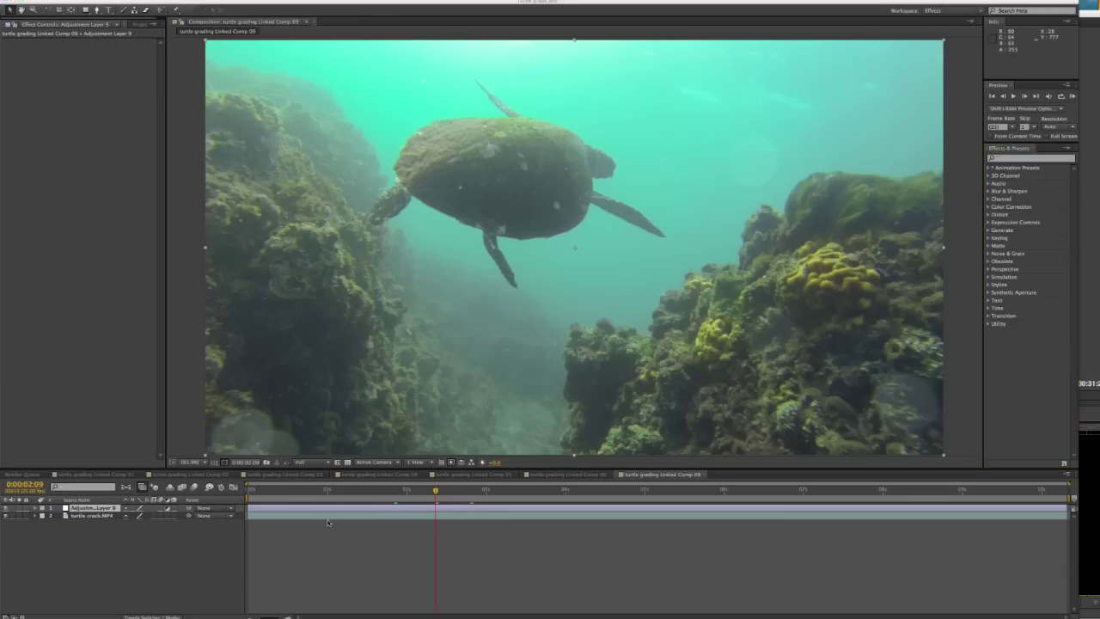
# Switch to After Effects and delete the adjustment layer above turtle crack.MP4 in the turtle grading comp.
pyautogui.click(100, 508)
pyautogui.press('Delete')
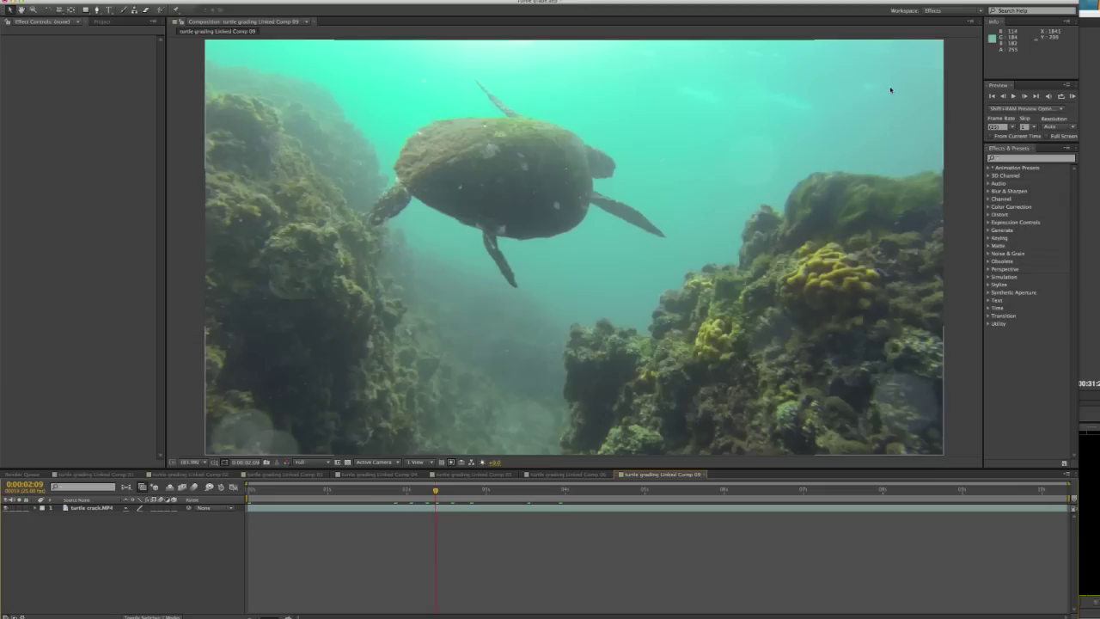
pyautogui.click(399, 495)
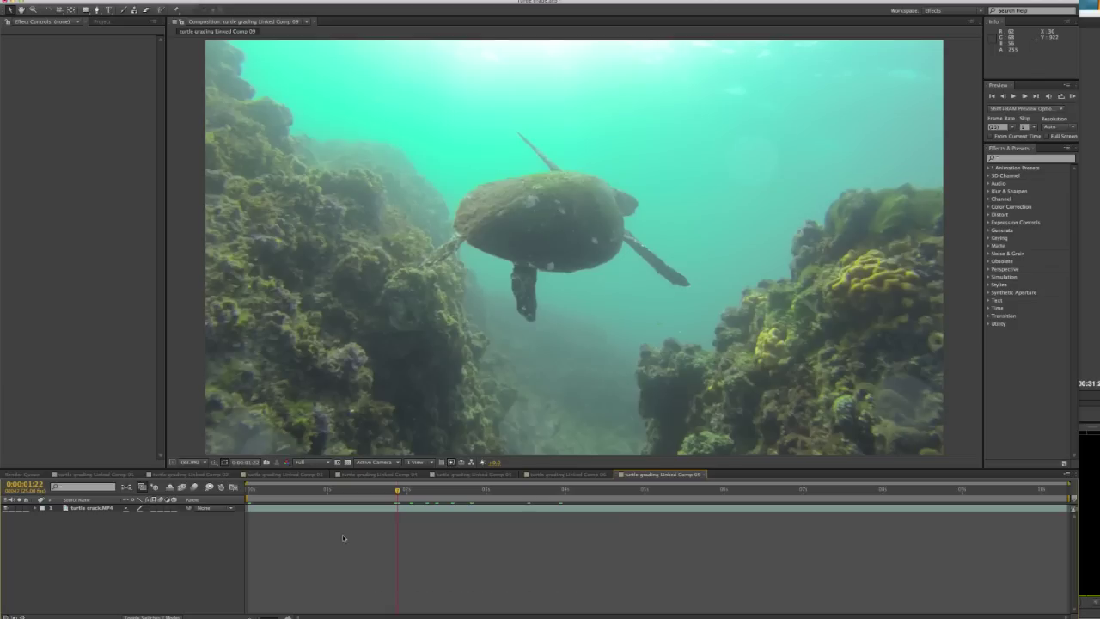
# Create a new adjustment layer above the turtle crack.MP4 clip, with the playhead at 0:00:02:23.
pyautogui.click(82, 511)
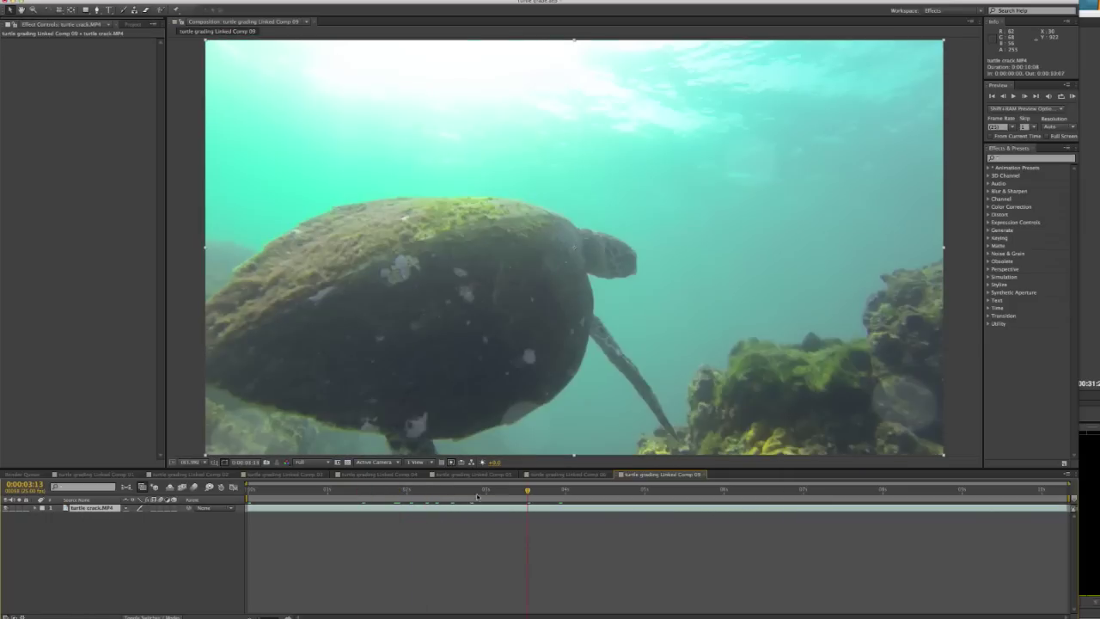
pyautogui.click(479, 495)
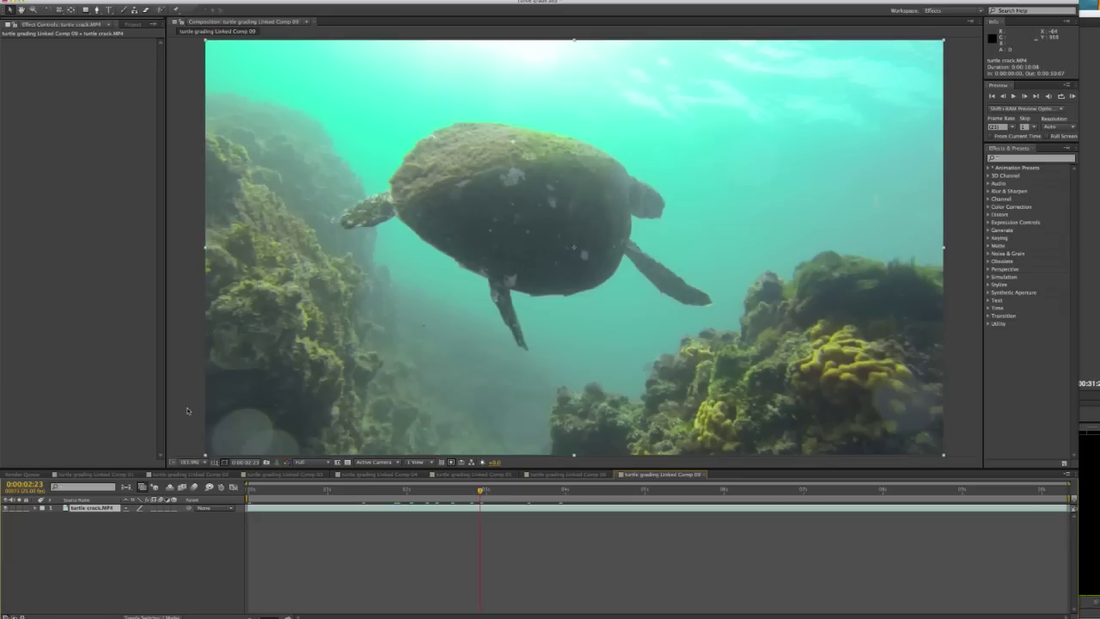
pyautogui.rightClick(130, 523)
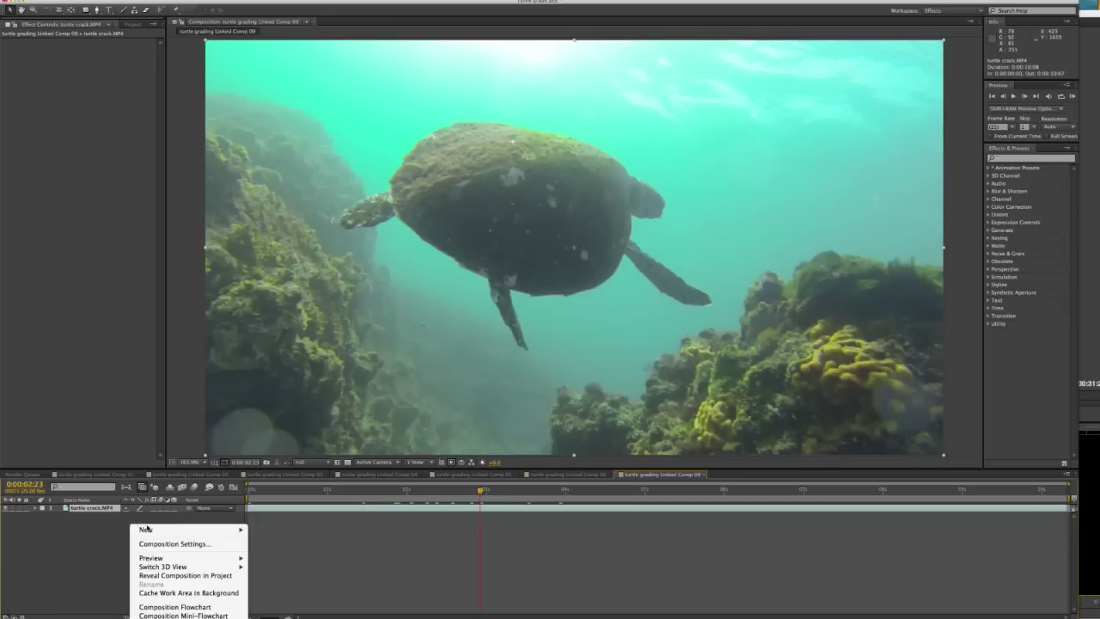
pyautogui.moveTo(146, 529)
pyautogui.click(277, 598)
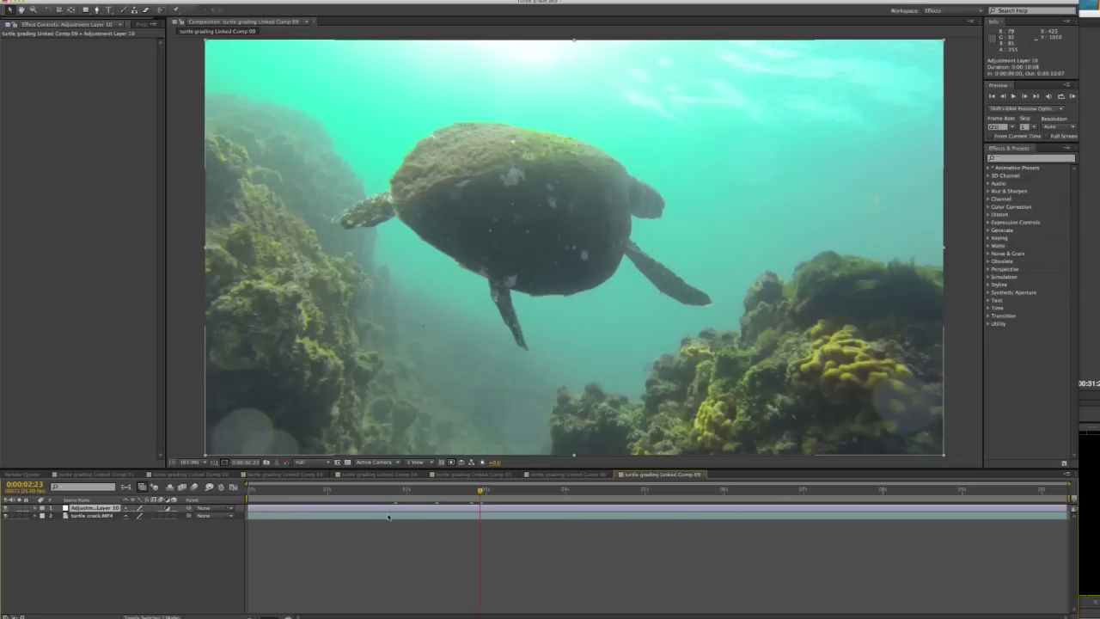
pyautogui.click(385, 508)
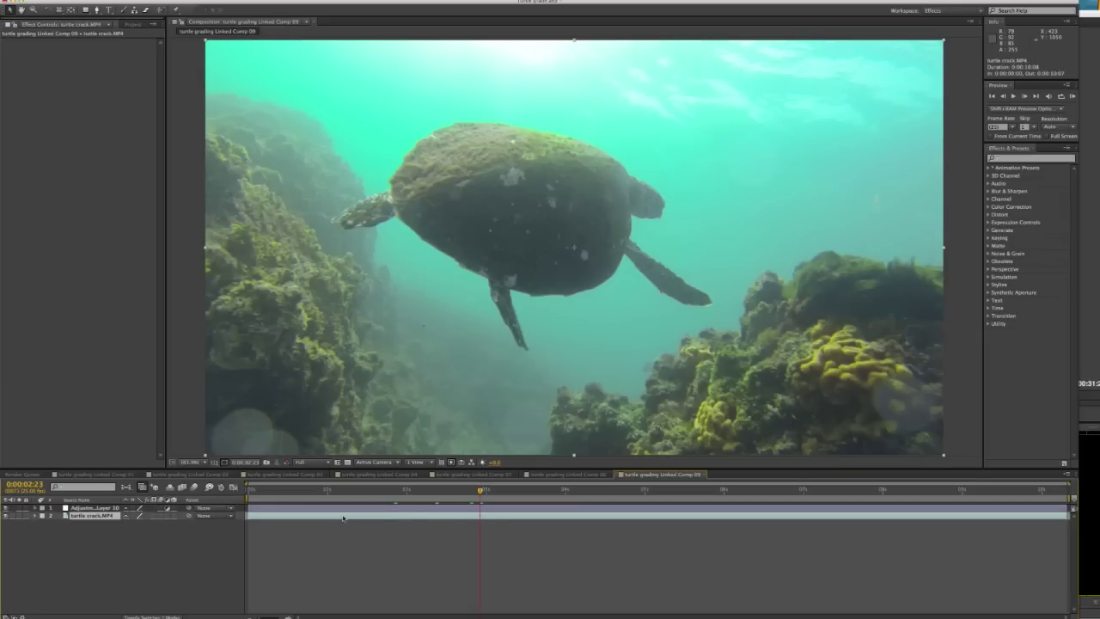
pyautogui.click(387, 508)
pyautogui.click(344, 513)
pyautogui.click(347, 511)
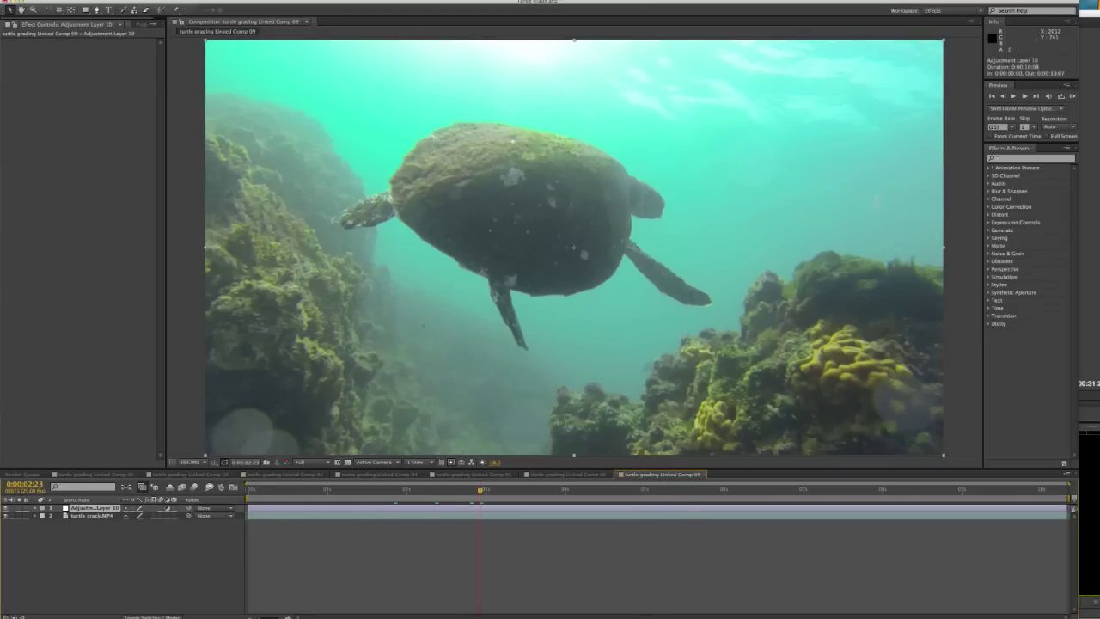
pyautogui.click(1008, 371)
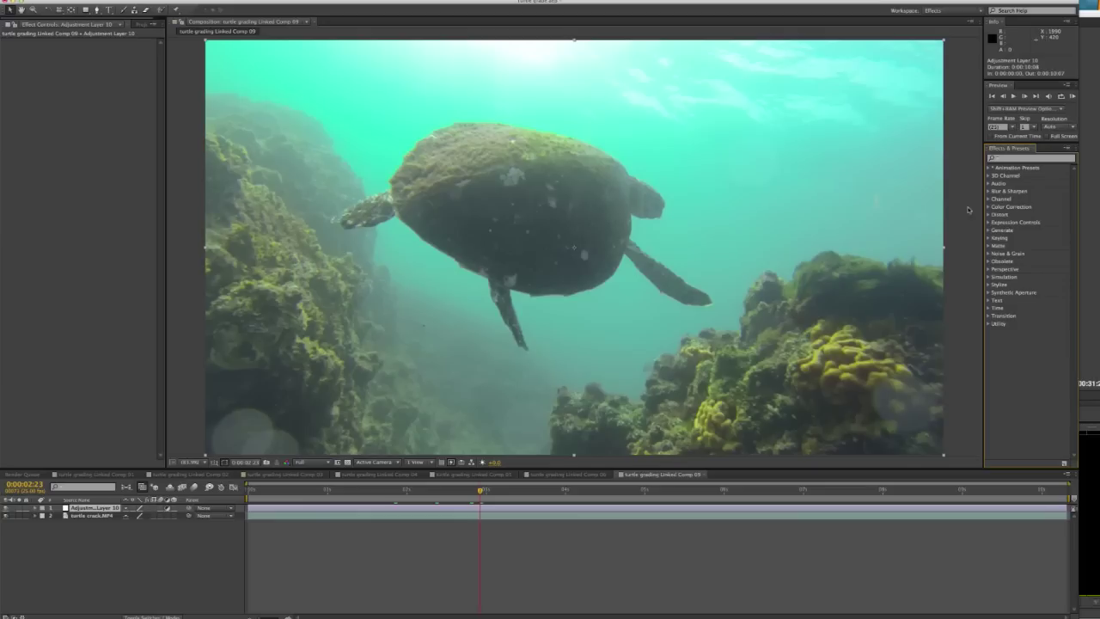
pyautogui.click(22, 120)
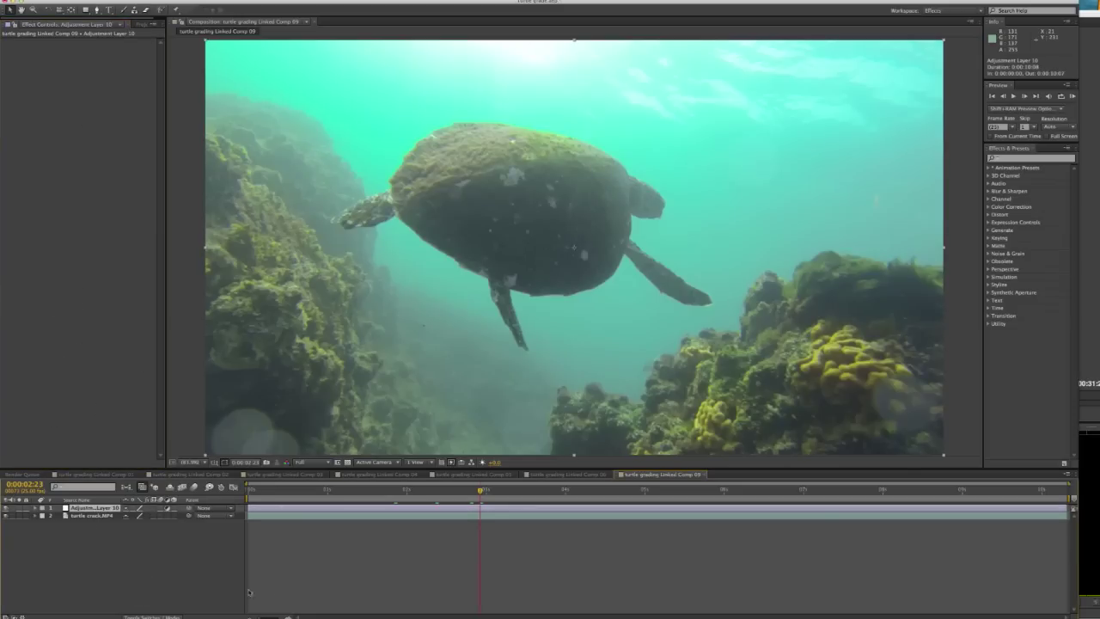
# Find the Photo Filter effect, apply it to the adjustment layer and set its filter to Magenta.
pyautogui.click(1015, 162)
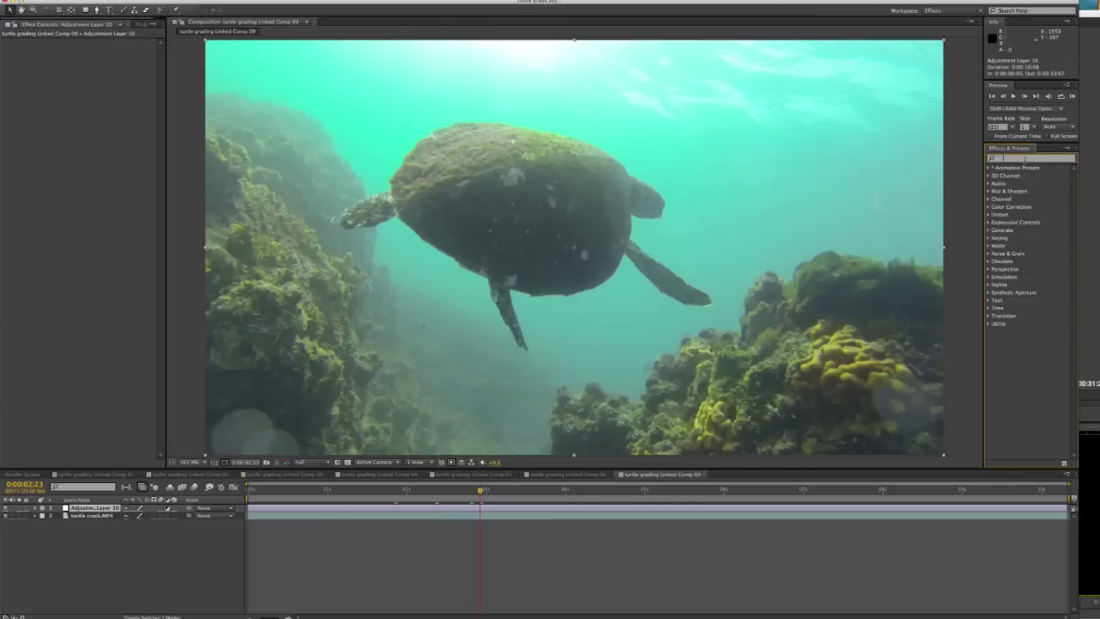
pyautogui.write('photo')
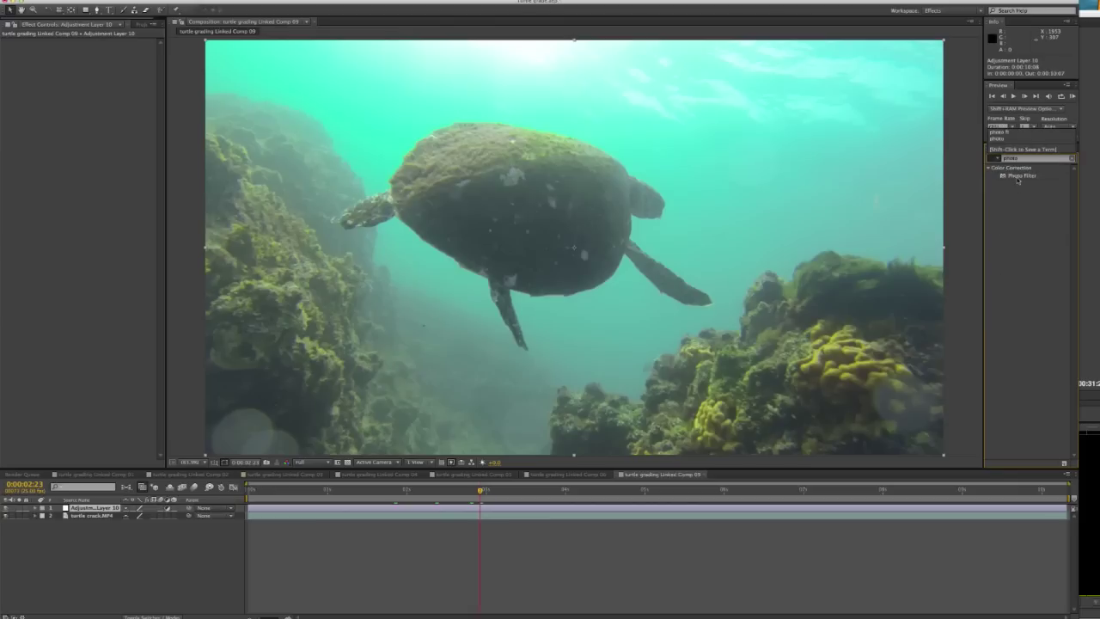
pyautogui.moveTo(1006, 177); pyautogui.dragTo(61, 93)
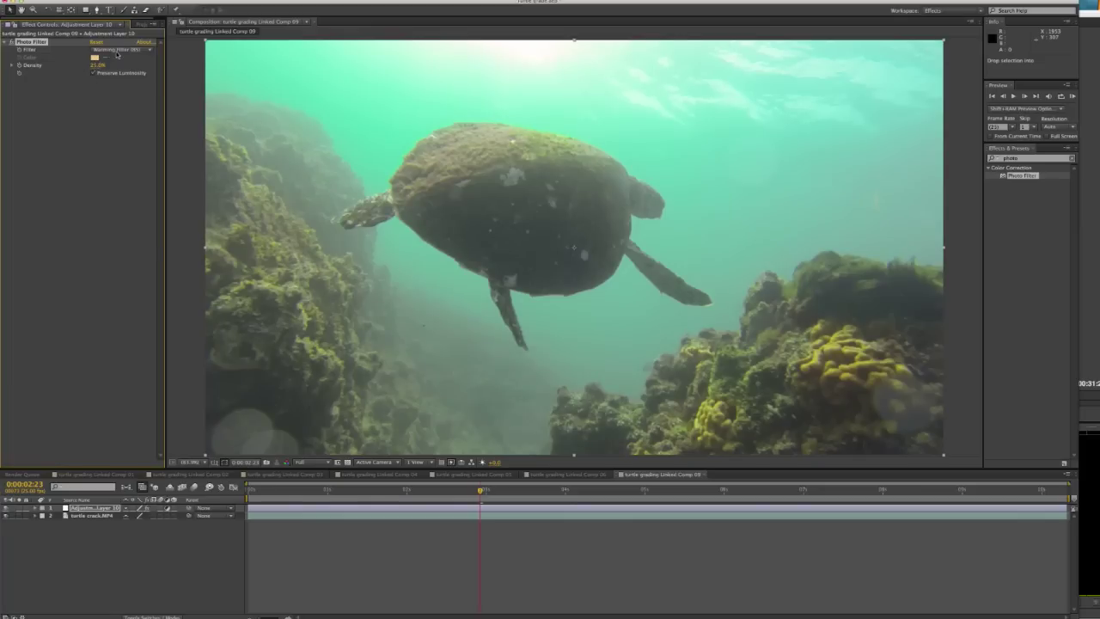
pyautogui.click(121, 50)
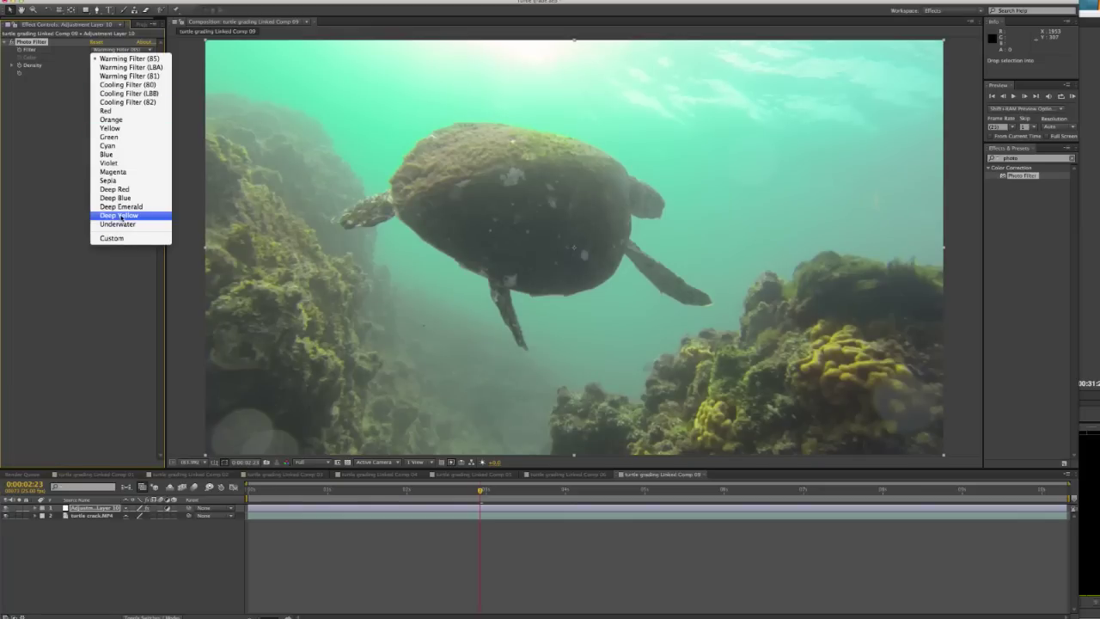
pyautogui.click(116, 172)
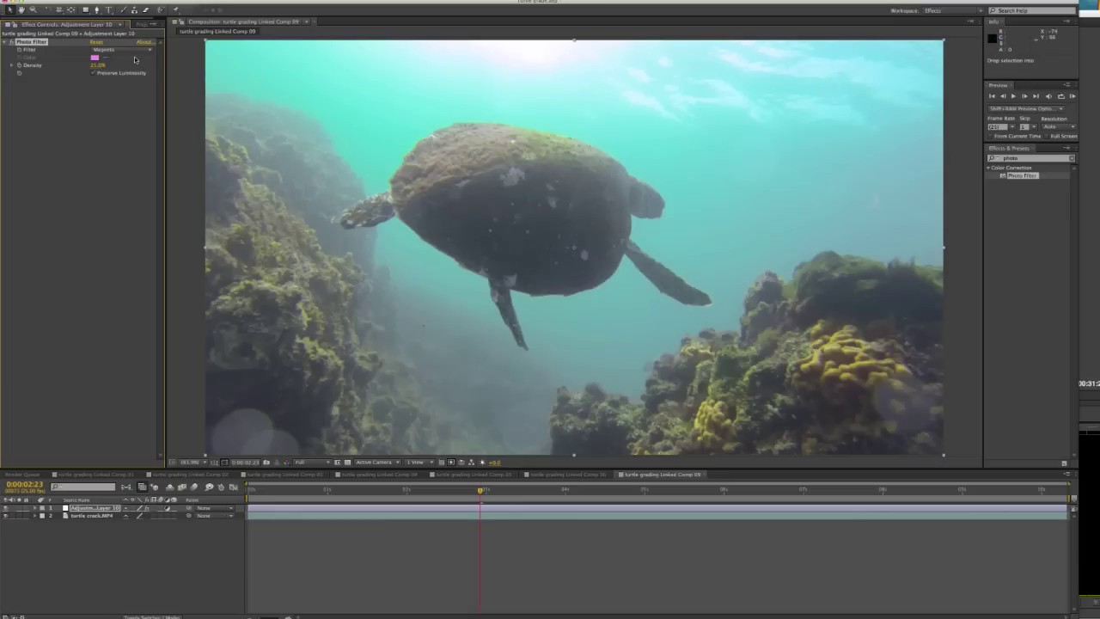
# Try the Magenta Photo Filter at full density, and settle its density at 21%.
pyautogui.click(98, 66)
pyautogui.moveTo(100, 65); pyautogui.dragTo(172, 69)
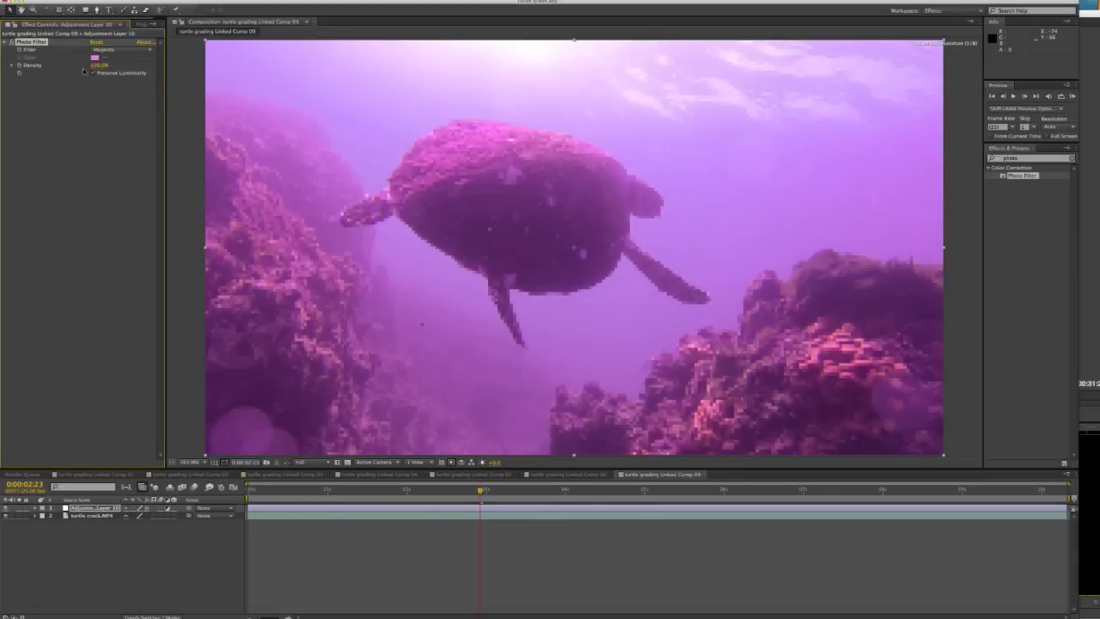
pyautogui.click(101, 65)
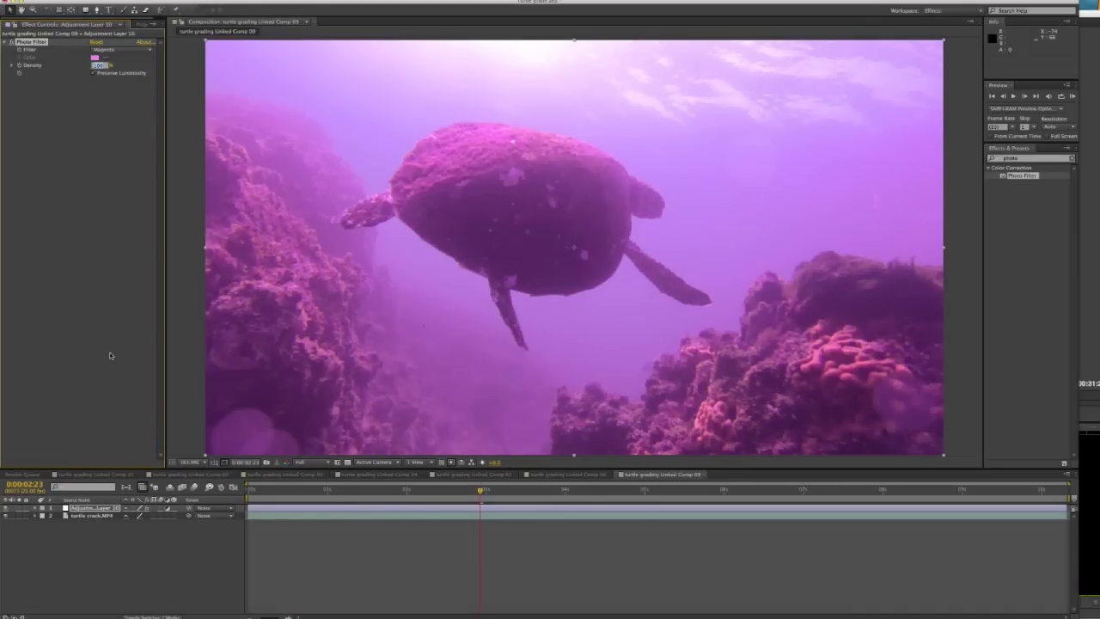
pyautogui.write('21')
pyautogui.press('Return')
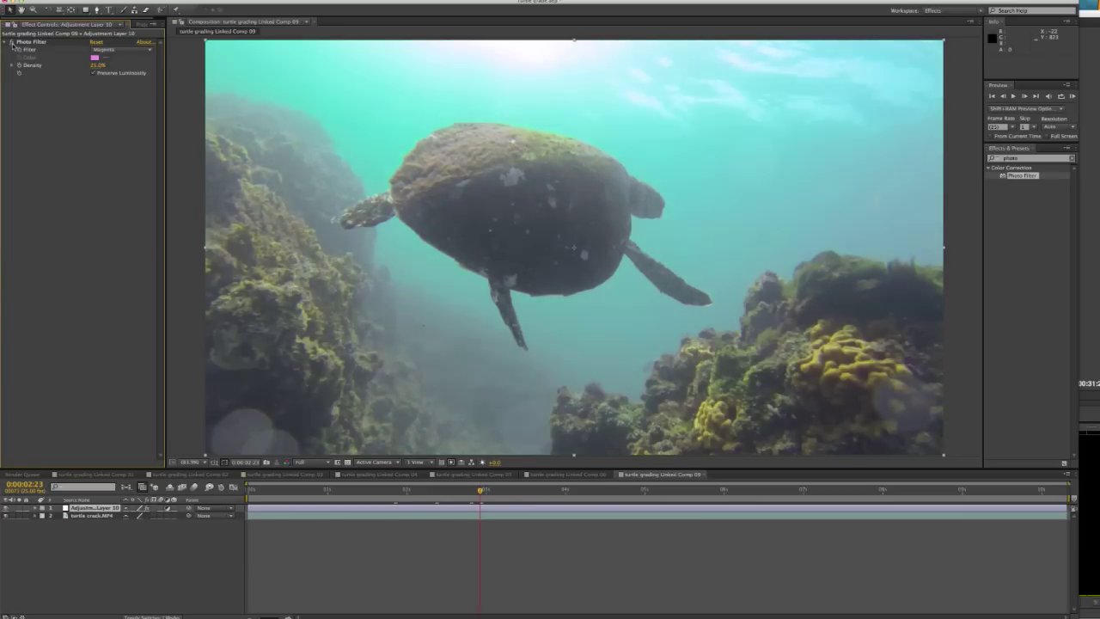
# Check the Photo Filter's effect on the frame at 0:00:02:10 and collapse its settings.
pyautogui.click(439, 491)
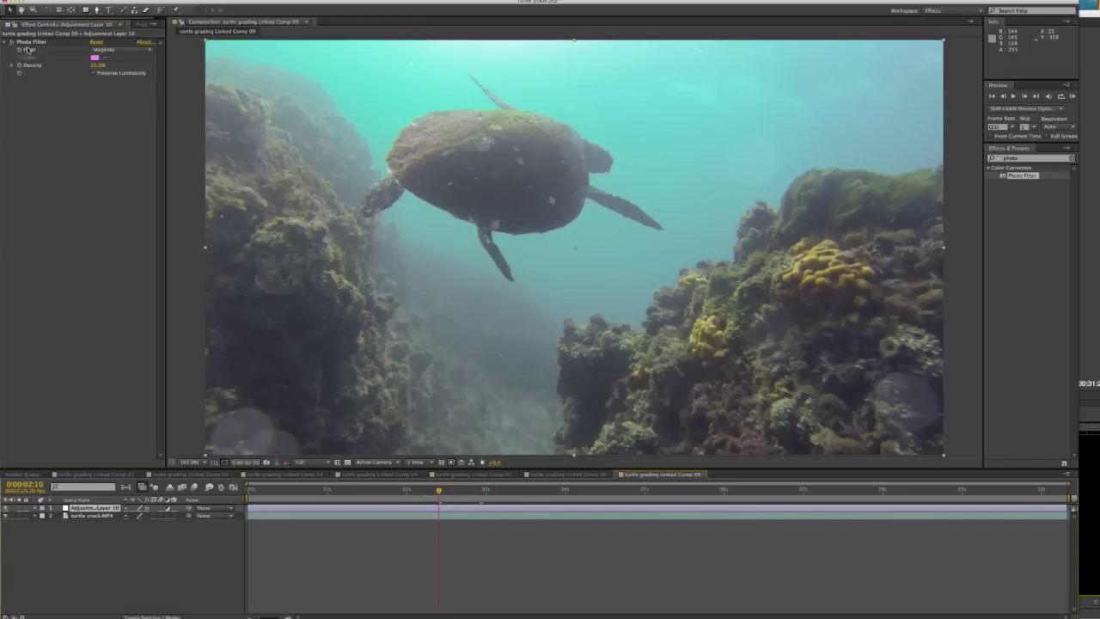
pyautogui.click(12, 41)
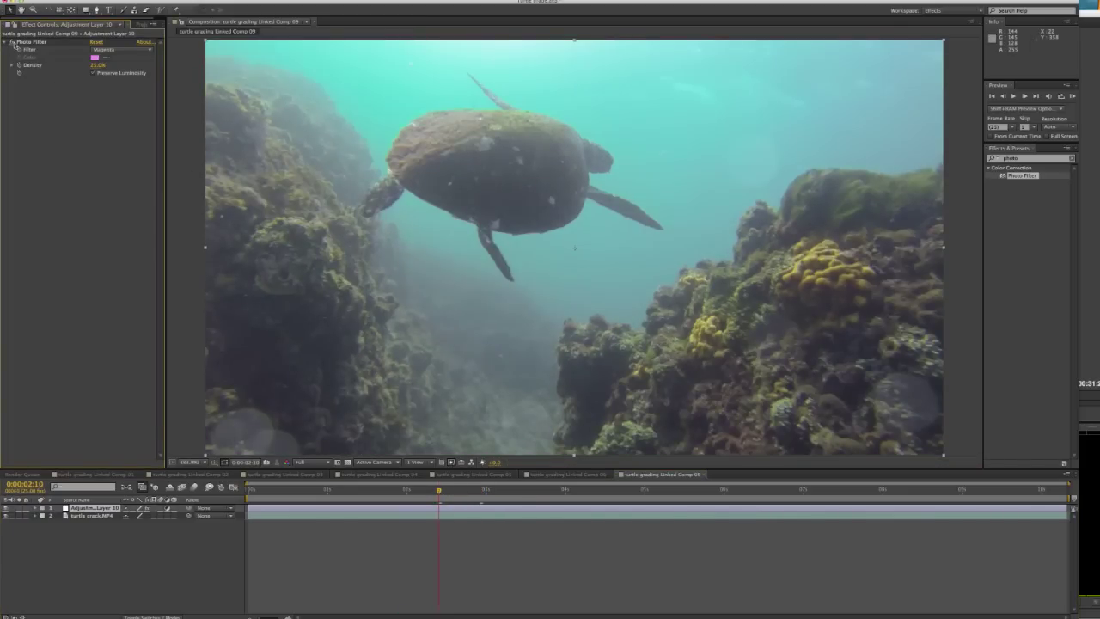
pyautogui.click(5, 42)
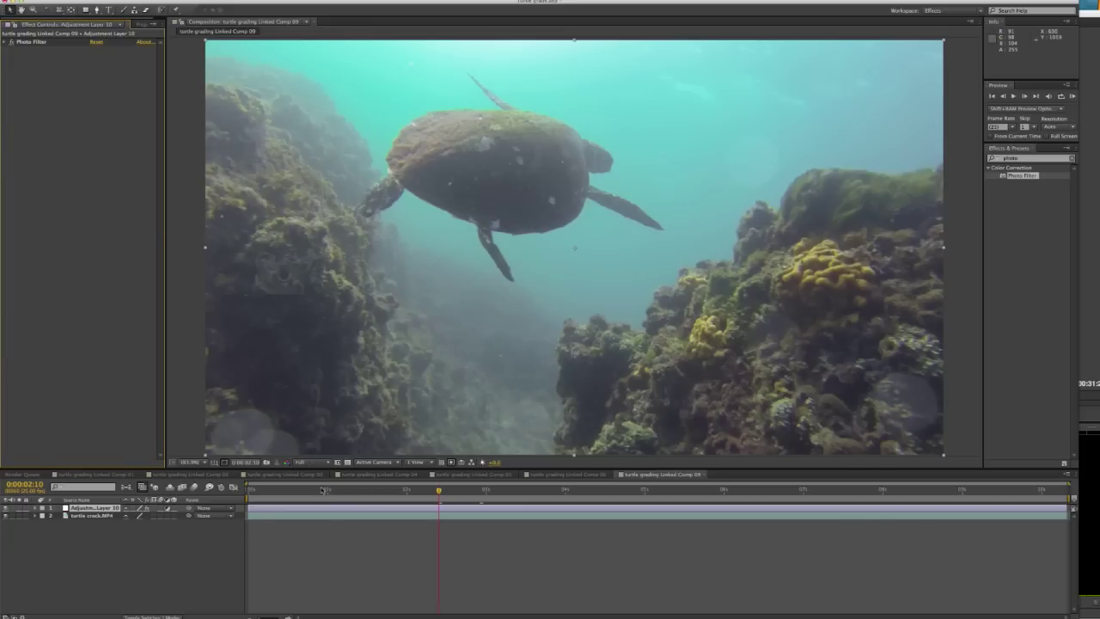
# Search the effects for curves and apply the Curves effect to the adjustment layer below Photo Filter.
pyautogui.click(1027, 157)
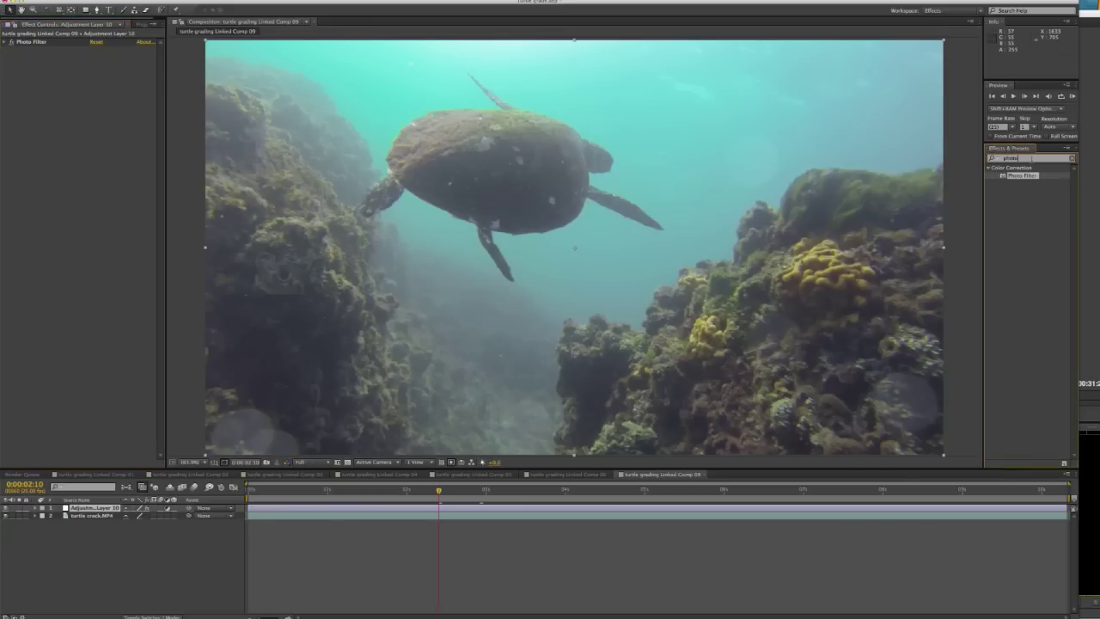
pyautogui.press('BackSpace')
pyautogui.click(995, 157)
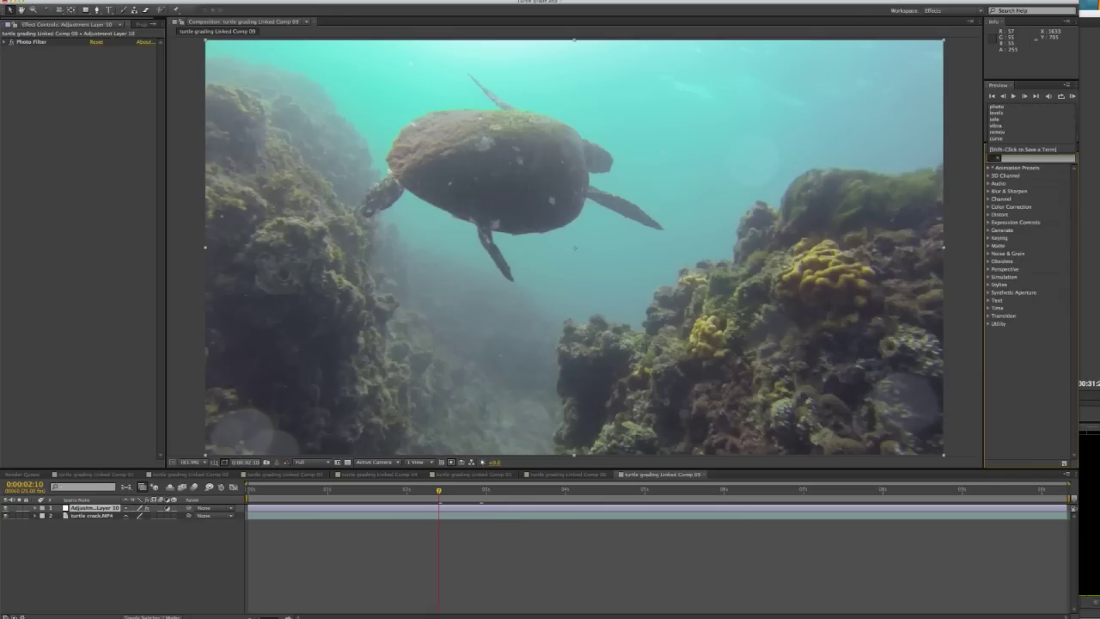
pyautogui.write('curves')
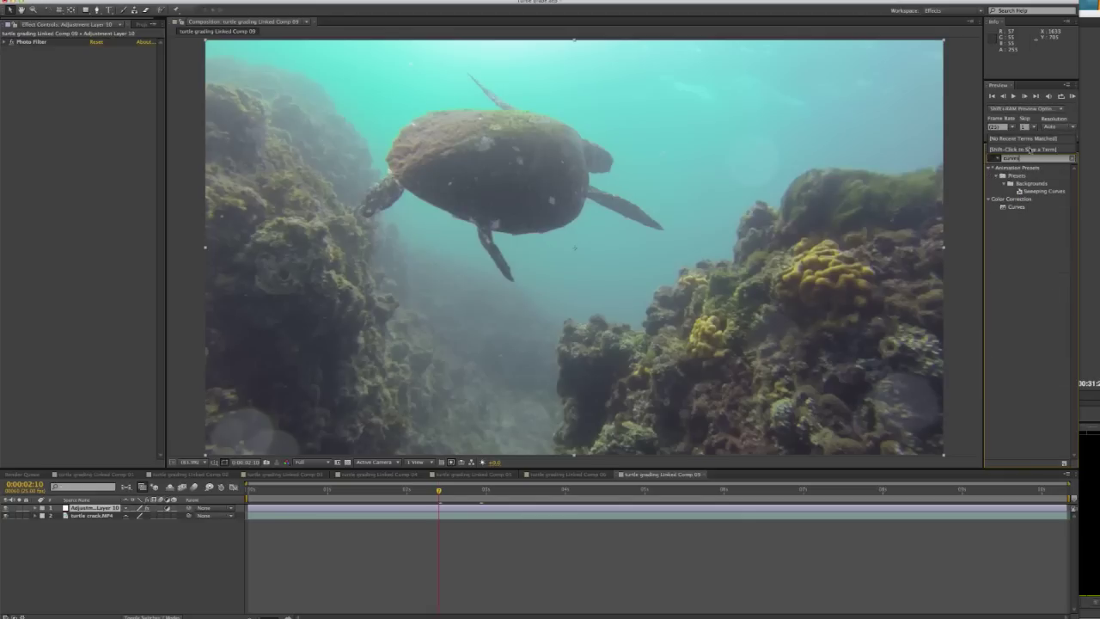
pyautogui.moveTo(1004, 208); pyautogui.dragTo(78, 89)
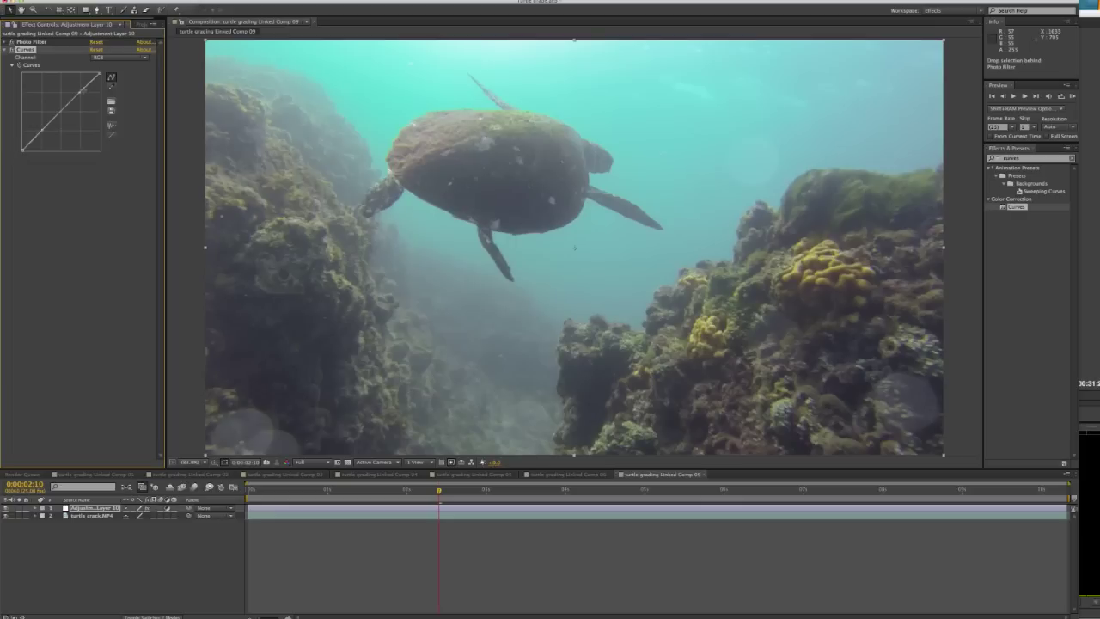
# Shape the RGB curve into a gentle S by lowering the shadow point and fine-tuning the highlight point.
pyautogui.moveTo(41, 131); pyautogui.dragTo(48, 139)
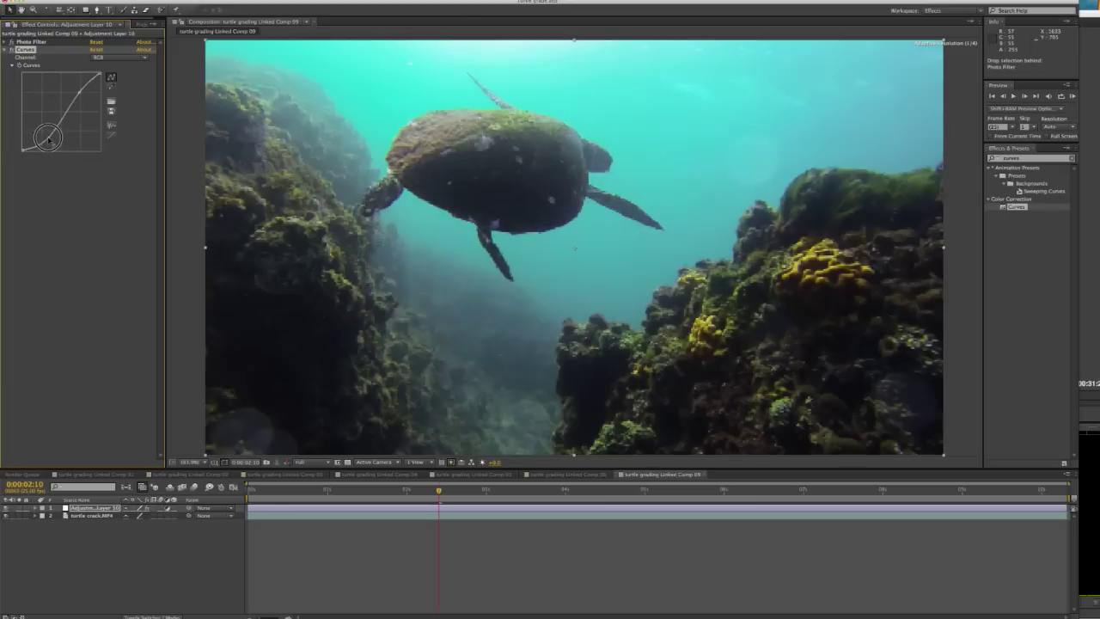
pyautogui.moveTo(79, 91); pyautogui.dragTo(83, 93)
pyautogui.moveTo(47, 139); pyautogui.dragTo(43, 130)
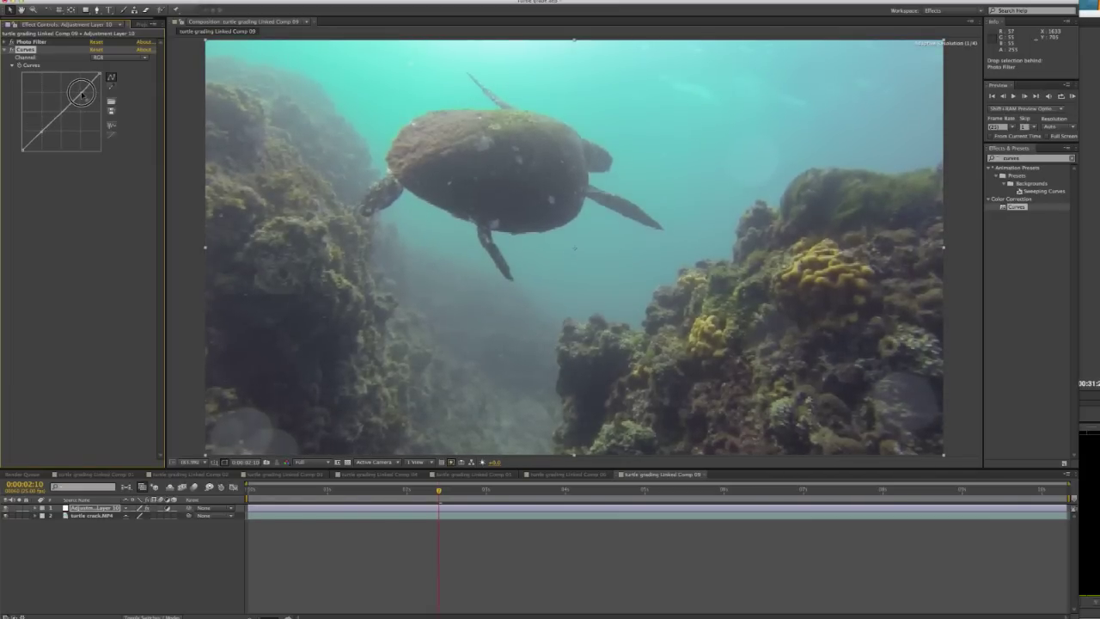
pyautogui.moveTo(43, 134); pyautogui.dragTo(44, 133)
pyautogui.moveTo(81, 89); pyautogui.dragTo(81, 90)
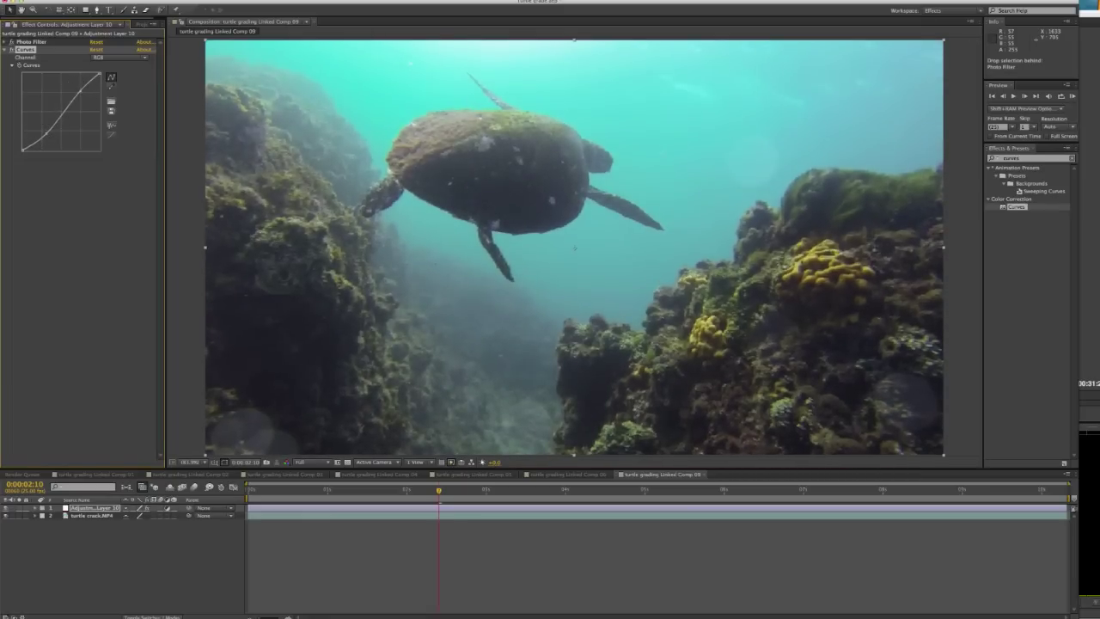
# Compare the turtle shot with the Curves effect off and on, leave it enabled and collapse its settings.
pyautogui.click(11, 50)
pyautogui.click(11, 49)
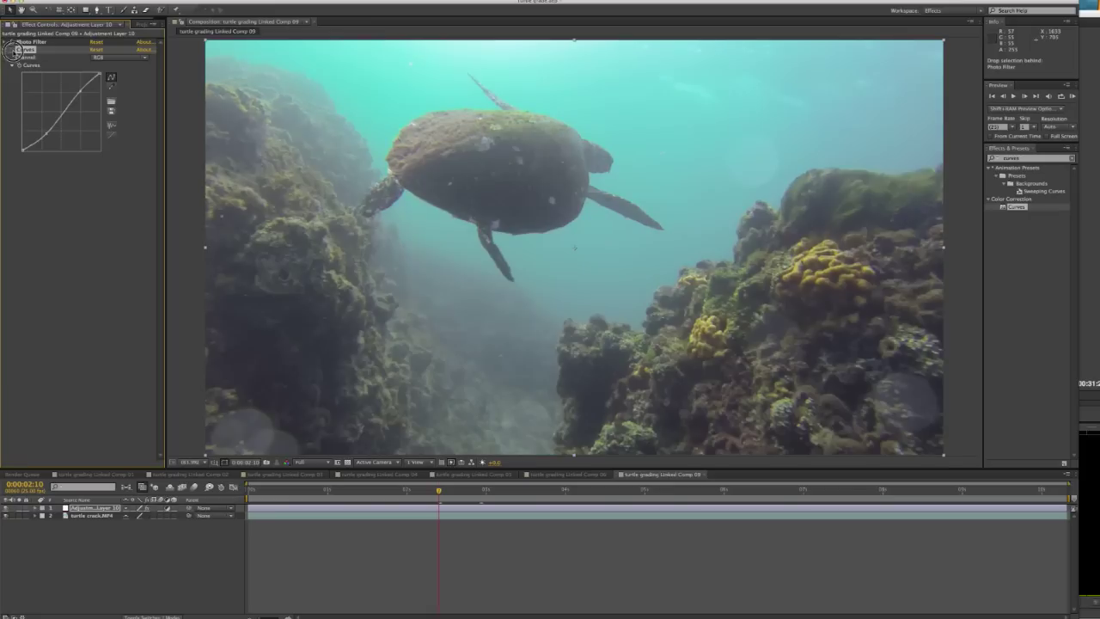
pyautogui.click(11, 50)
pyautogui.click(11, 50)
pyautogui.click(12, 50)
pyautogui.click(11, 50)
pyautogui.click(12, 49)
pyautogui.click(11, 50)
pyautogui.click(11, 50)
pyautogui.click(11, 50)
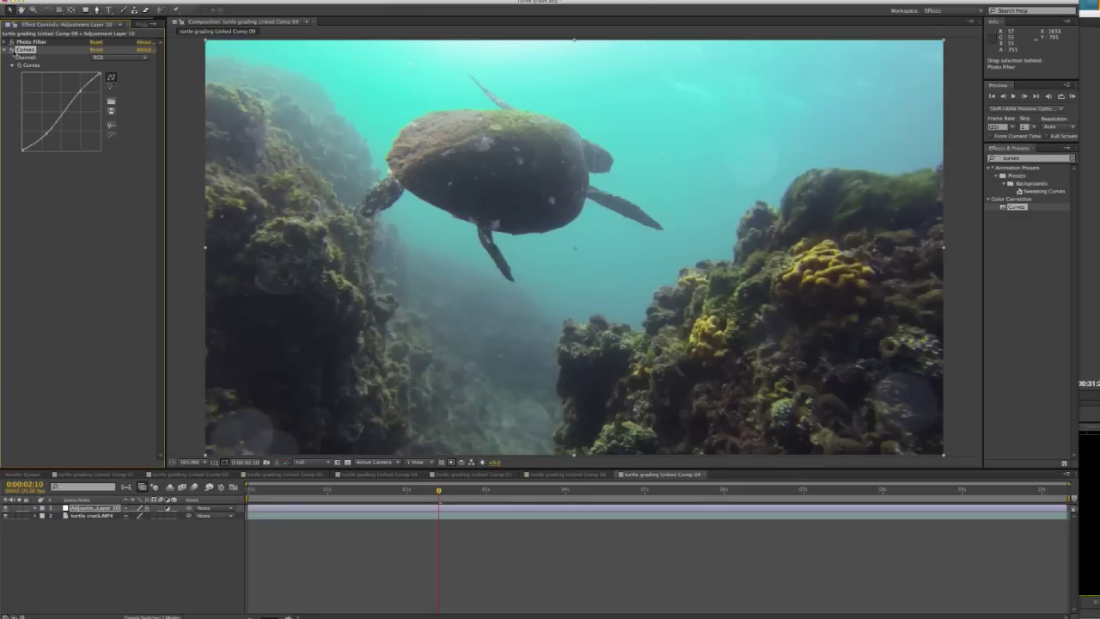
pyautogui.click(6, 50)
pyautogui.click(57, 218)
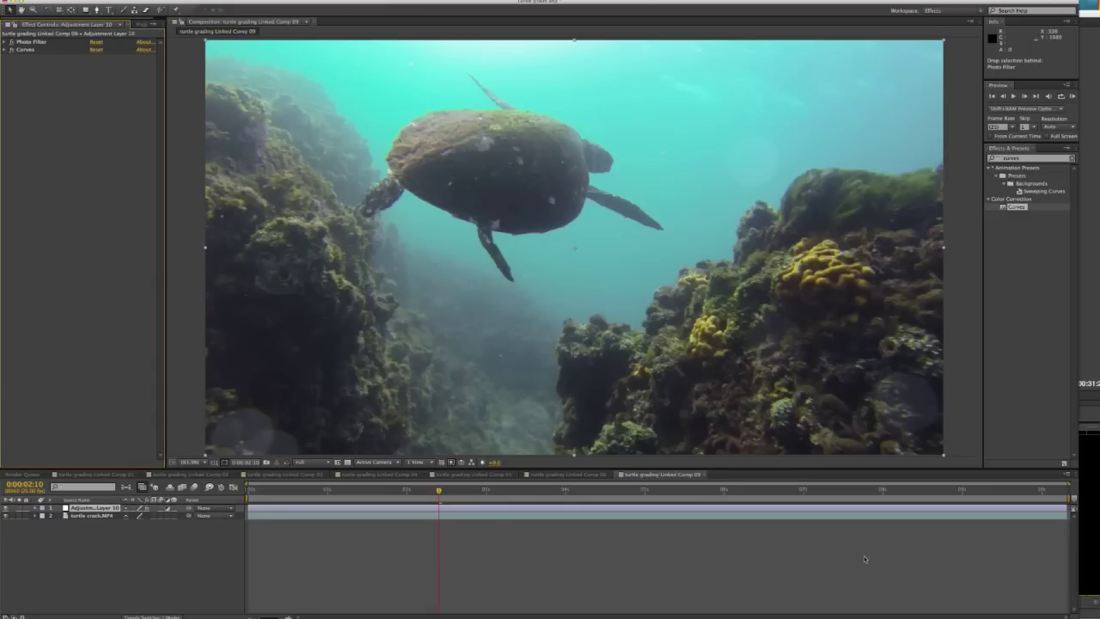
# Search the effects for Selective Color and apply it to the adjustment layer below Curves.
pyautogui.click(1032, 158)
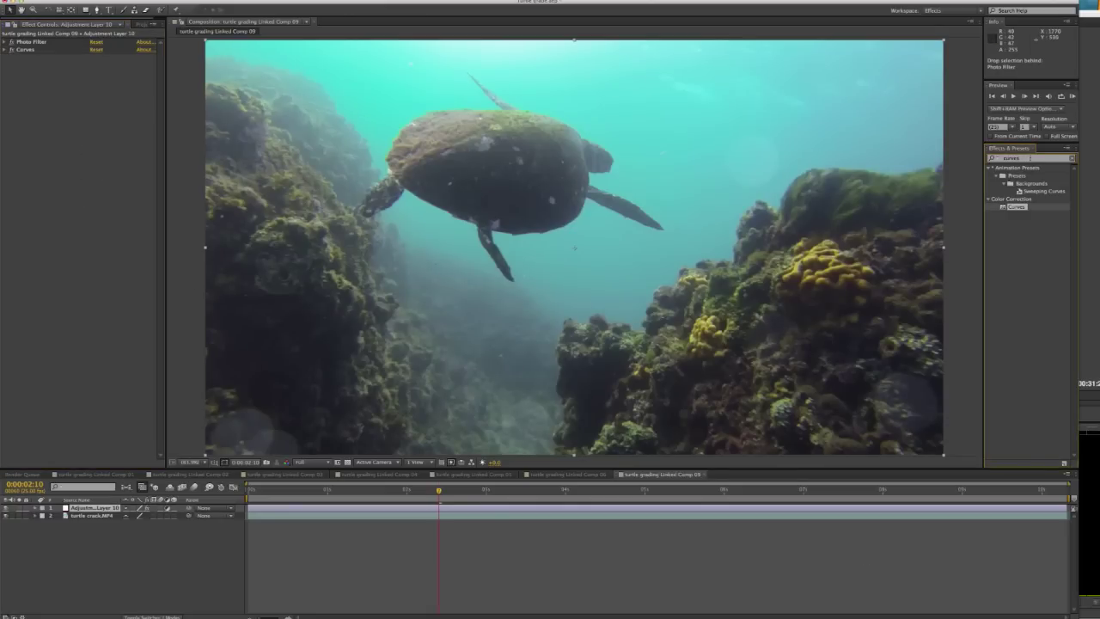
pyautogui.hotkey('ctrl', 'a')
pyautogui.press('BackSpace')
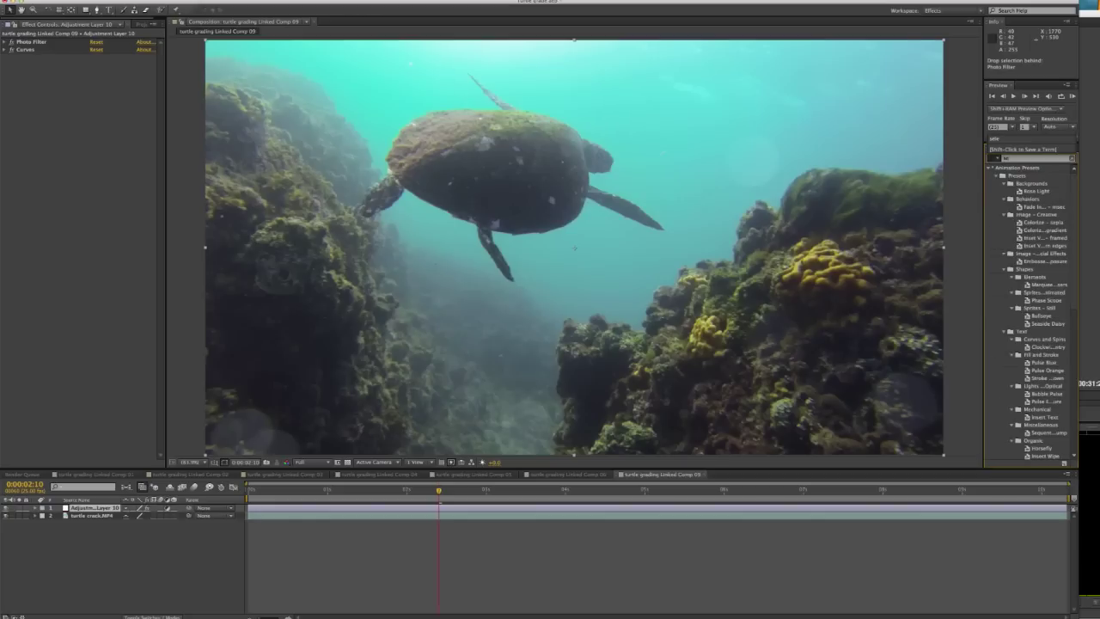
pyautogui.write('le')
pyautogui.click(1024, 176)
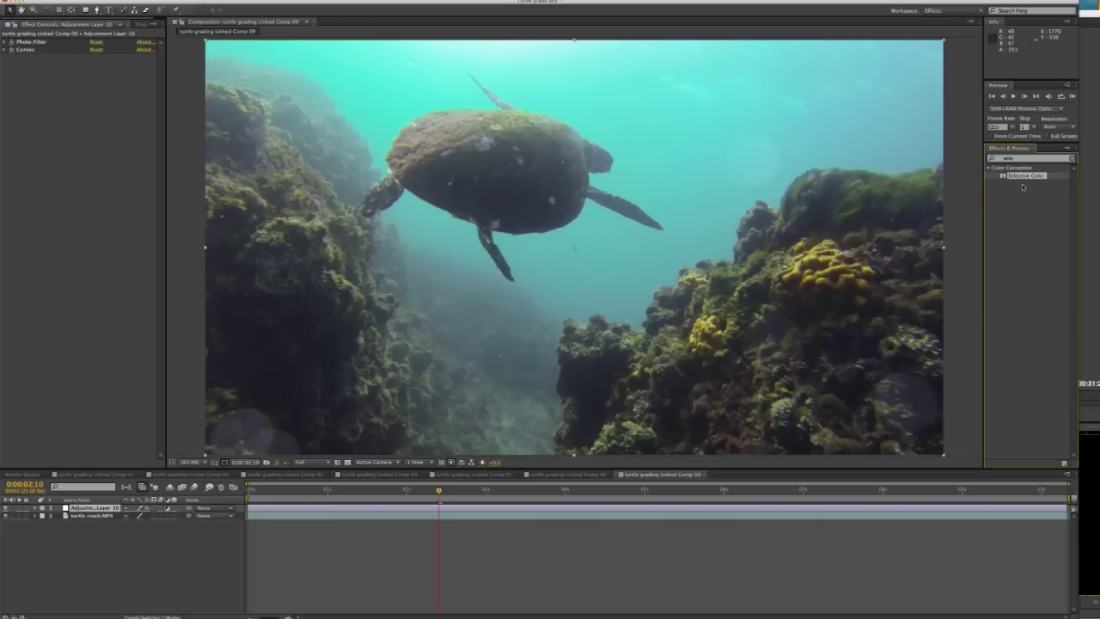
pyautogui.moveTo(1011, 182); pyautogui.dragTo(63, 81)
# Set the Selective Color effect to adjust the Cyans range.
pyautogui.click(122, 74)
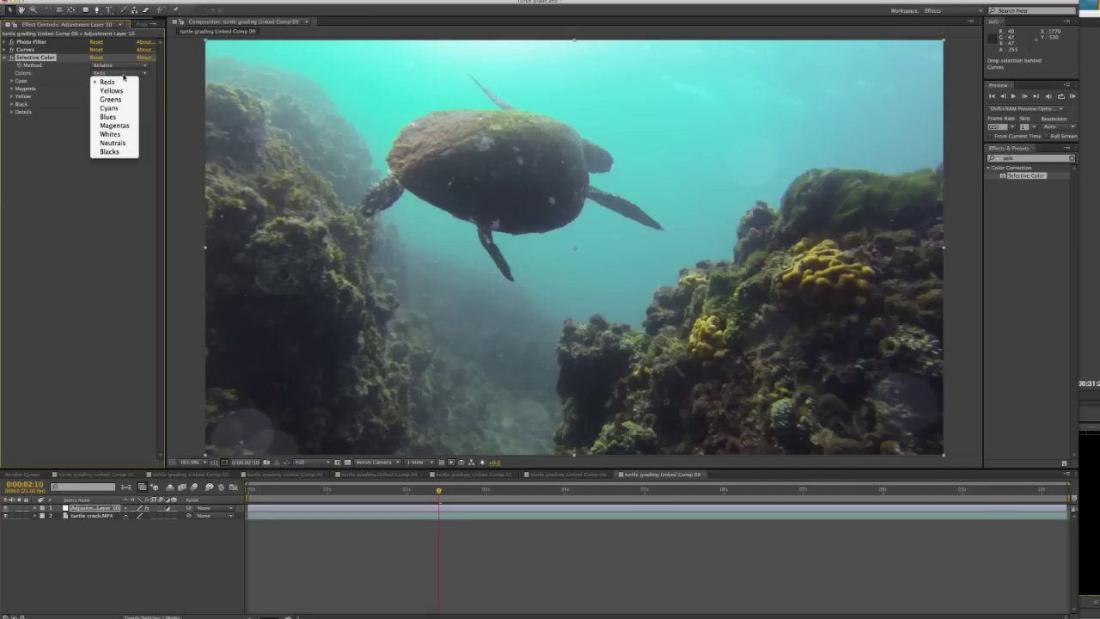
pyautogui.click(109, 107)
pyautogui.click(116, 74)
pyautogui.click(111, 109)
pyautogui.click(115, 74)
pyautogui.click(110, 108)
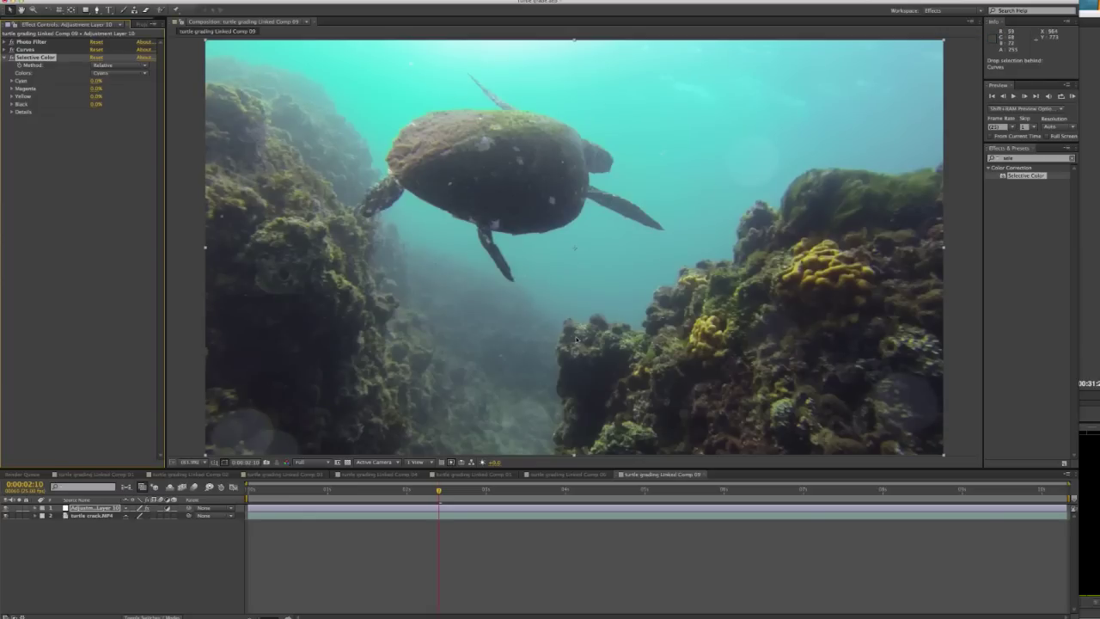
pyautogui.click(125, 74)
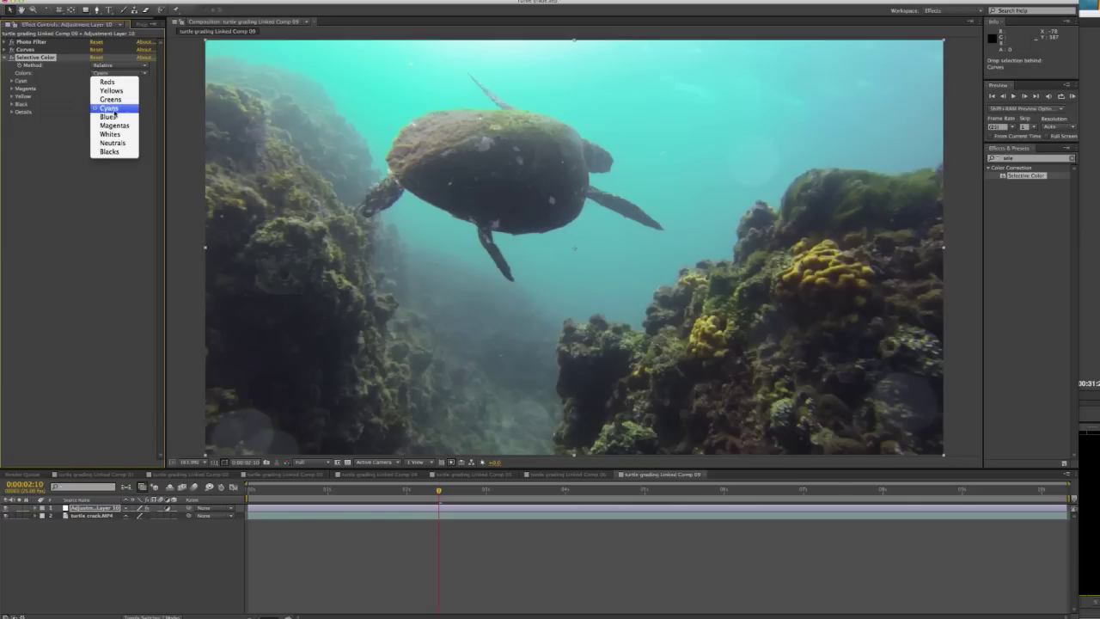
pyautogui.click(112, 110)
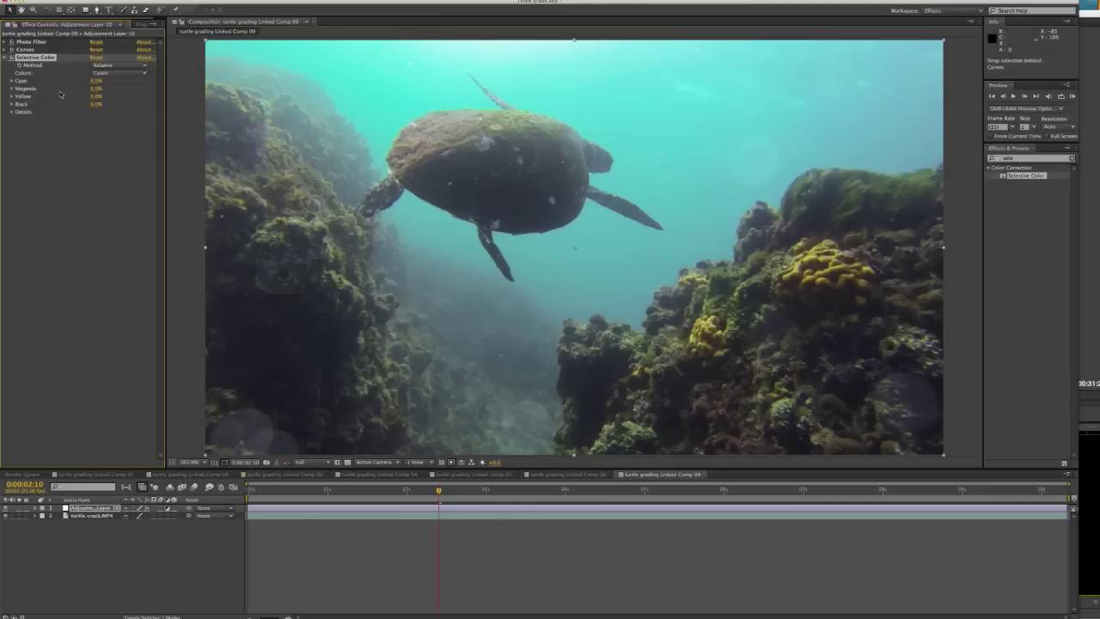
# Raise the magenta amount in the Cyans to 100%.
pyautogui.click(100, 74)
pyautogui.click(101, 92)
pyautogui.moveTo(94, 89); pyautogui.dragTo(137, 110)
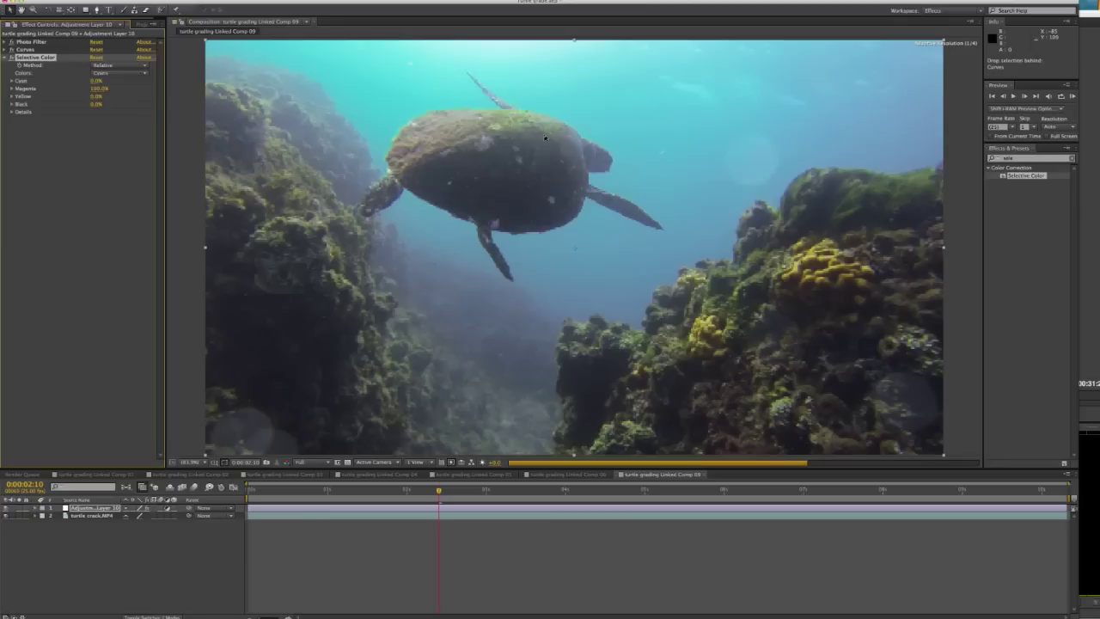
# Compare the turtle shot with the Selective Color effect off and on, leaving it enabled.
pyautogui.click(11, 58)
pyautogui.click(11, 57)
pyautogui.click(11, 58)
pyautogui.click(12, 58)
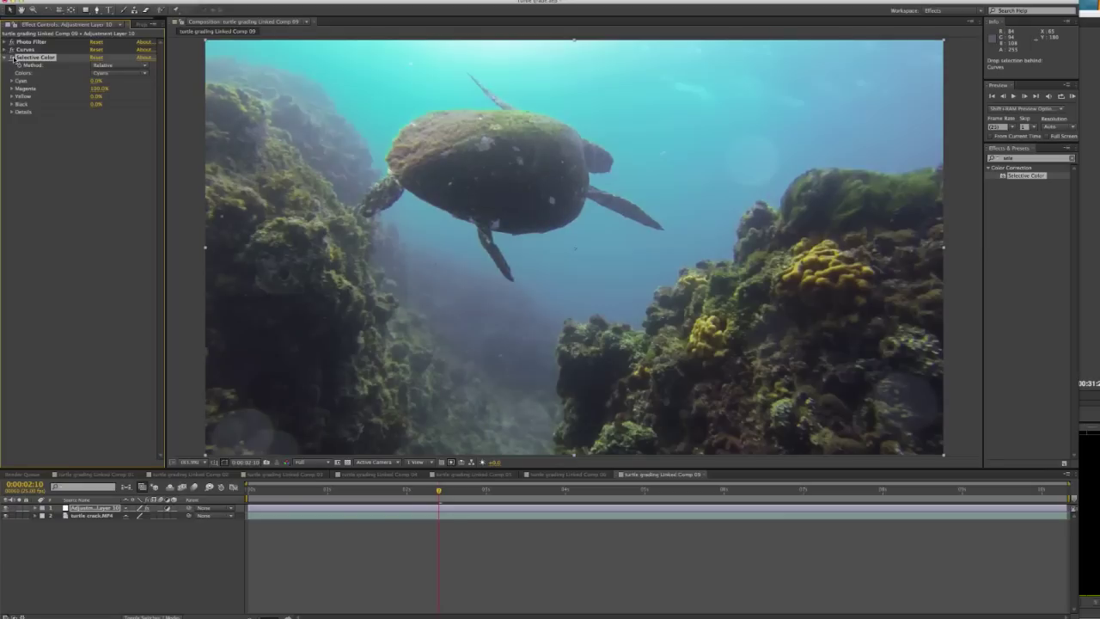
pyautogui.click(11, 57)
pyautogui.click(11, 57)
pyautogui.click(11, 57)
pyautogui.click(11, 58)
pyautogui.click(11, 58)
pyautogui.click(11, 58)
pyautogui.click(11, 58)
pyautogui.click(11, 58)
# Set the magenta amount in the Cyans to 80%, compare the effect off and on, and collapse its settings.
pyautogui.click(96, 90)
pyautogui.write('80')
pyautogui.press('Return')
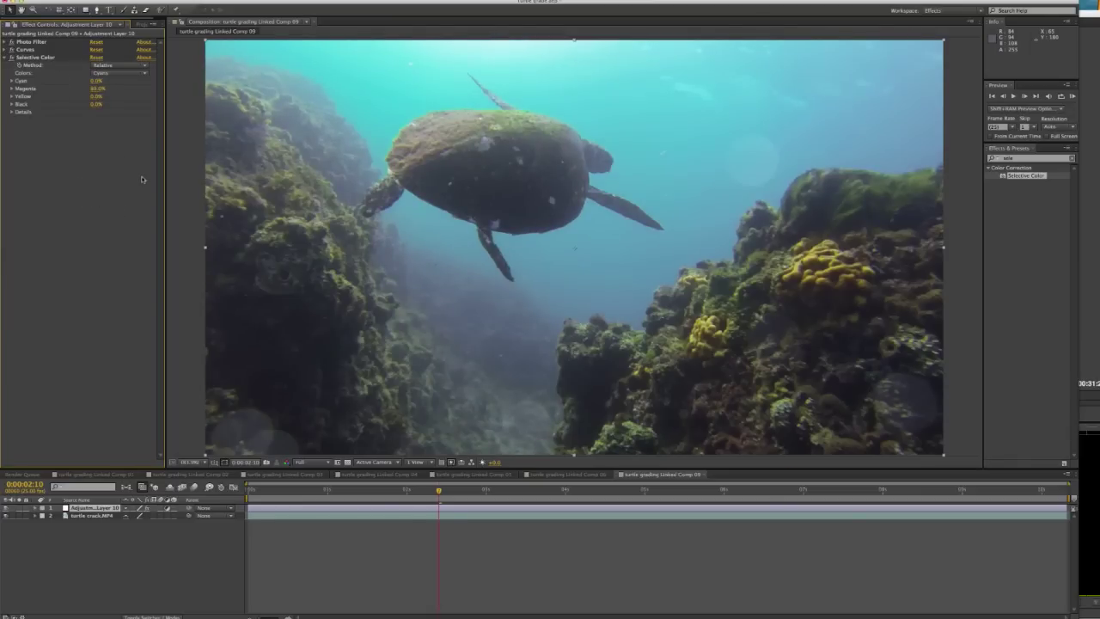
pyautogui.click(11, 58)
pyautogui.click(11, 58)
pyautogui.click(5, 58)
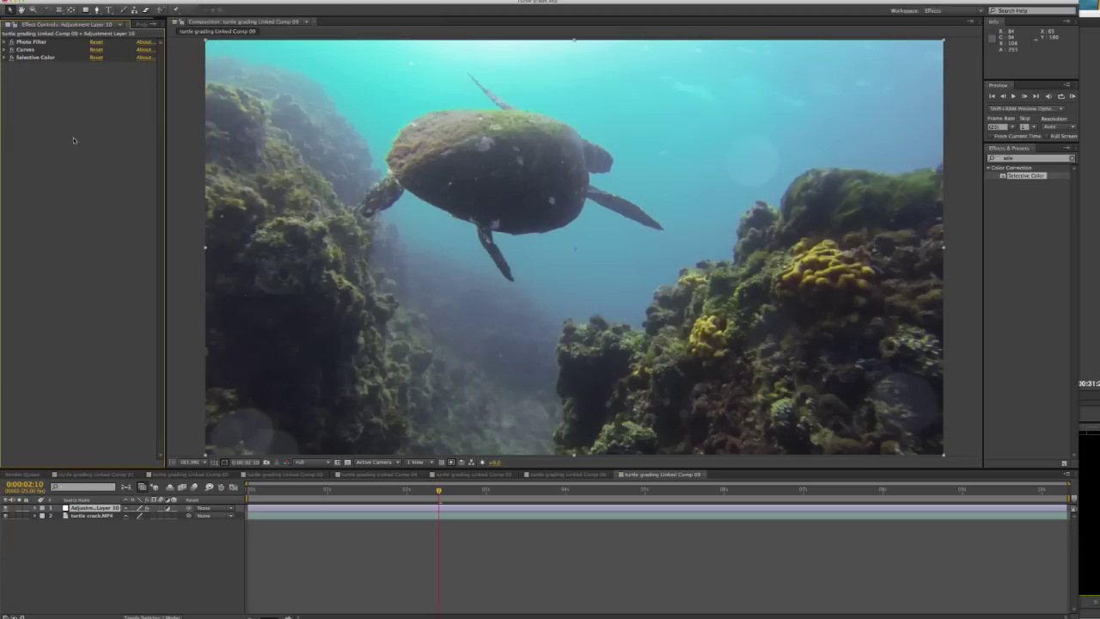
pyautogui.rightClick(60, 97)
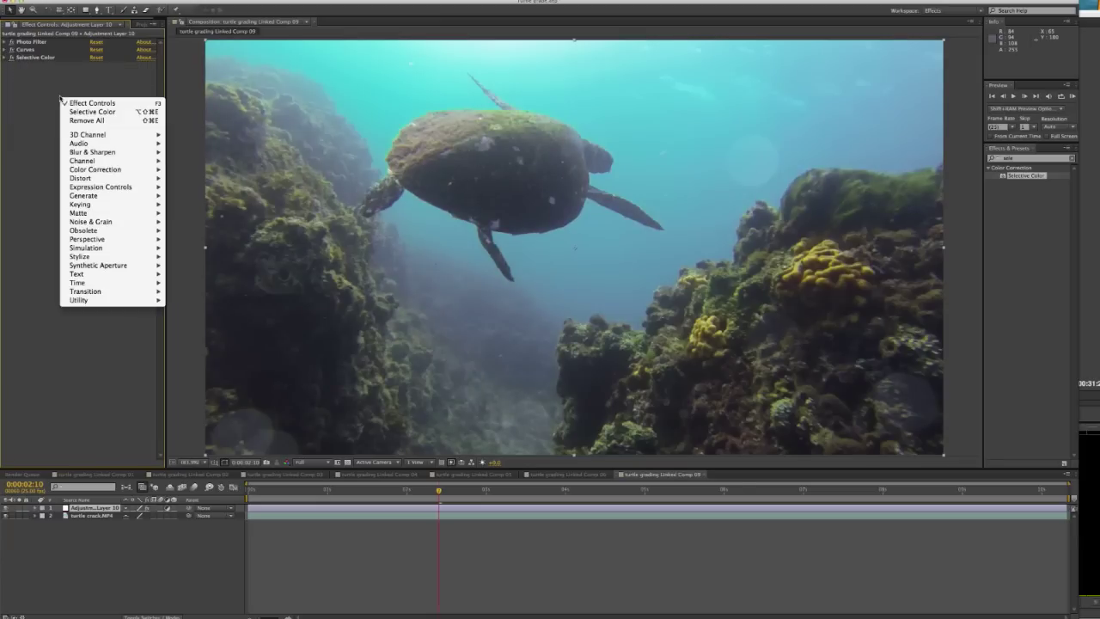
pyautogui.click(40, 97)
pyautogui.rightClick(40, 97)
pyautogui.click(30, 99)
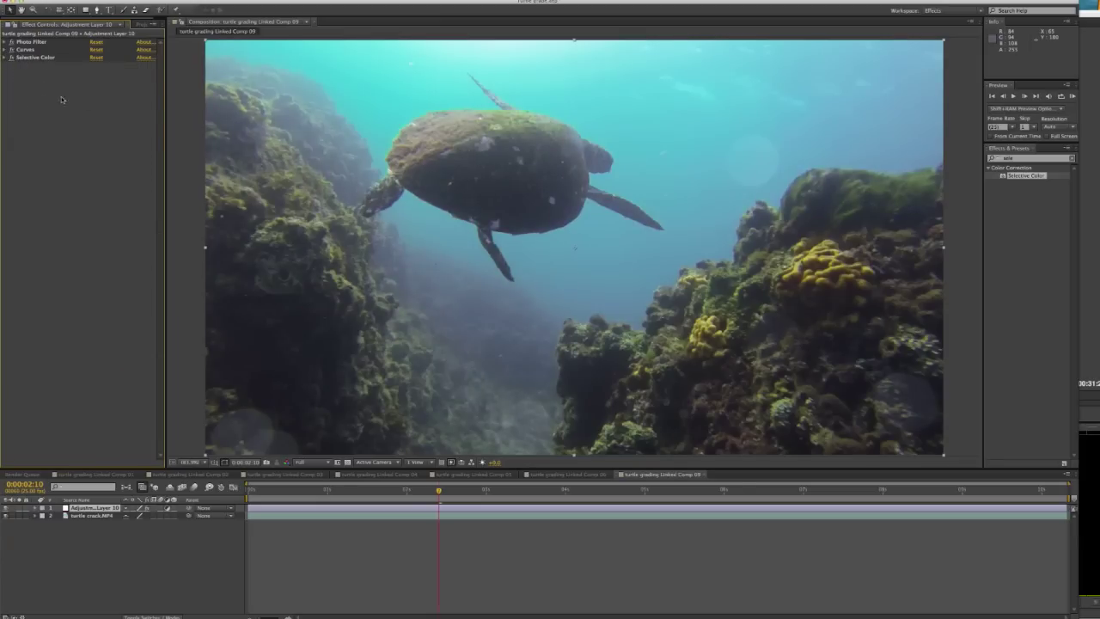
# Search the effects for Remove Grain and apply it to the adjustment layer below Selective Color.
pyautogui.click(1024, 156)
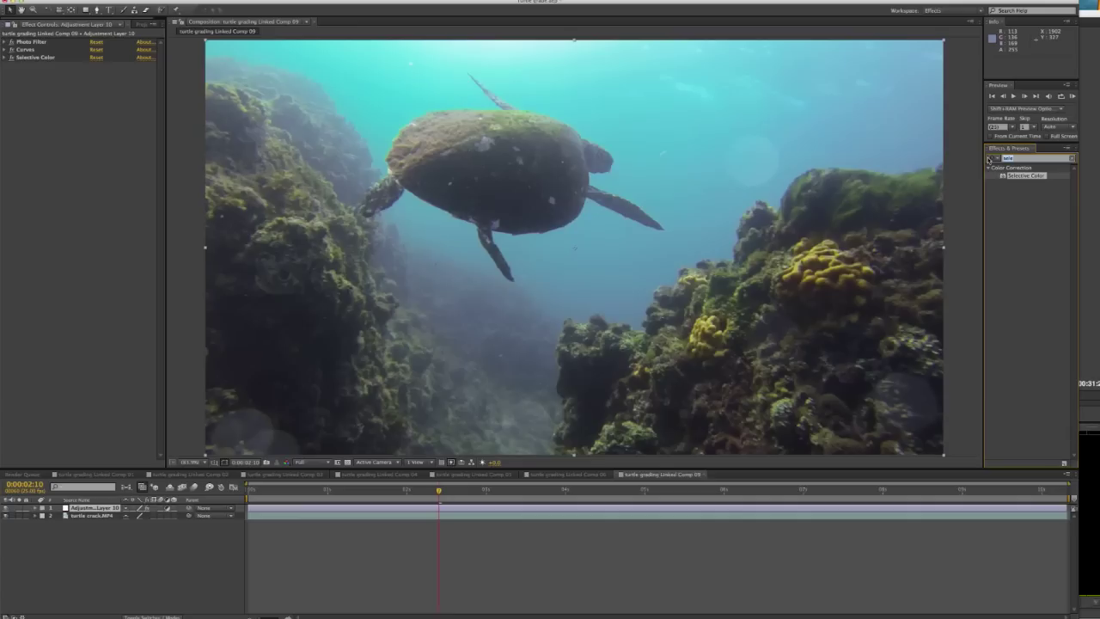
pyautogui.click(989, 159)
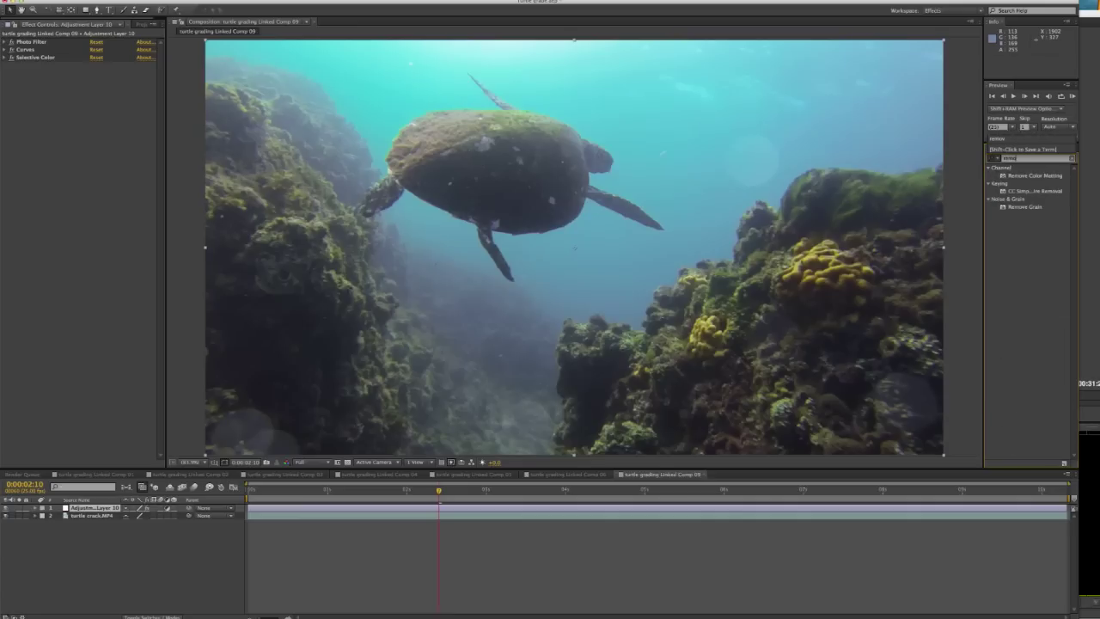
pyautogui.moveTo(1019, 207); pyautogui.dragTo(53, 89)
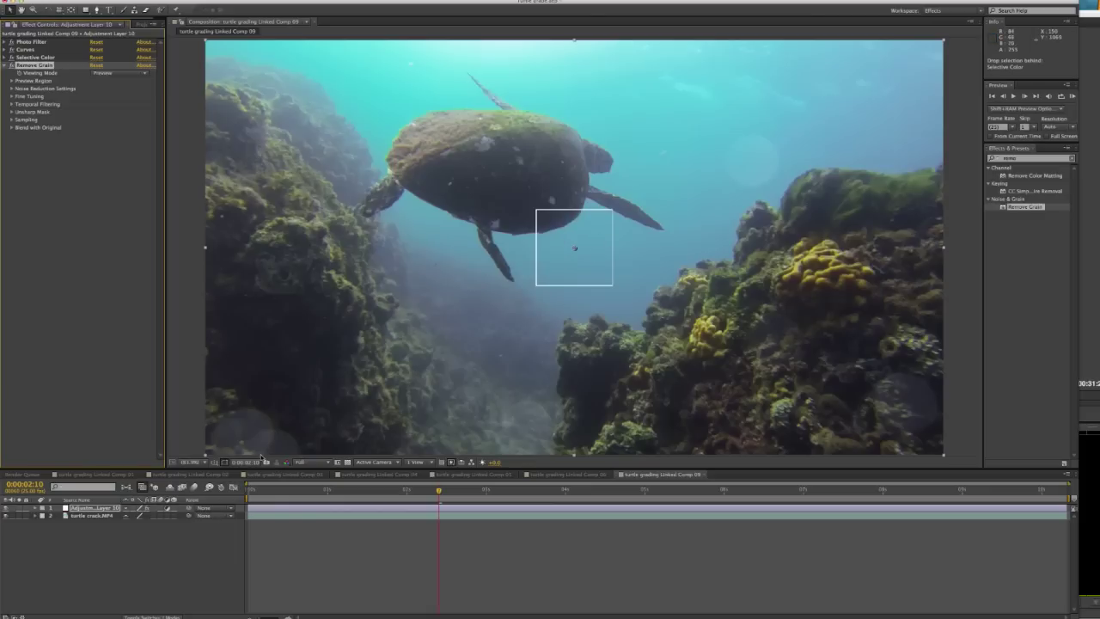
# Set Remove Grain's viewing mode to Final Output so it covers the whole frame.
pyautogui.click(191, 463)
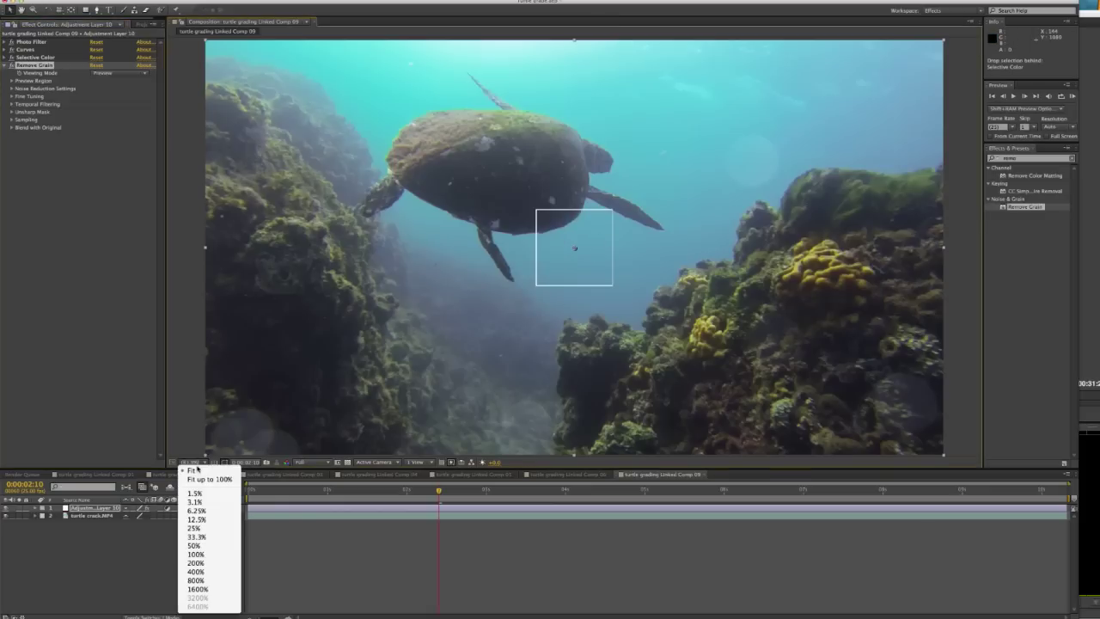
pyautogui.click(217, 591)
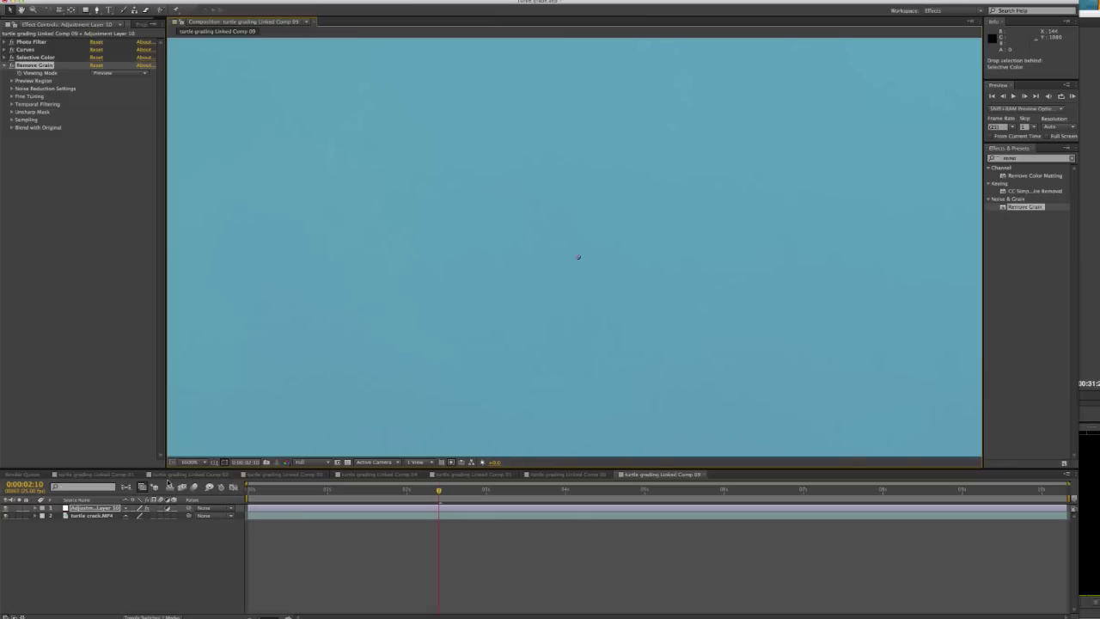
pyautogui.click(206, 465)
pyautogui.click(194, 573)
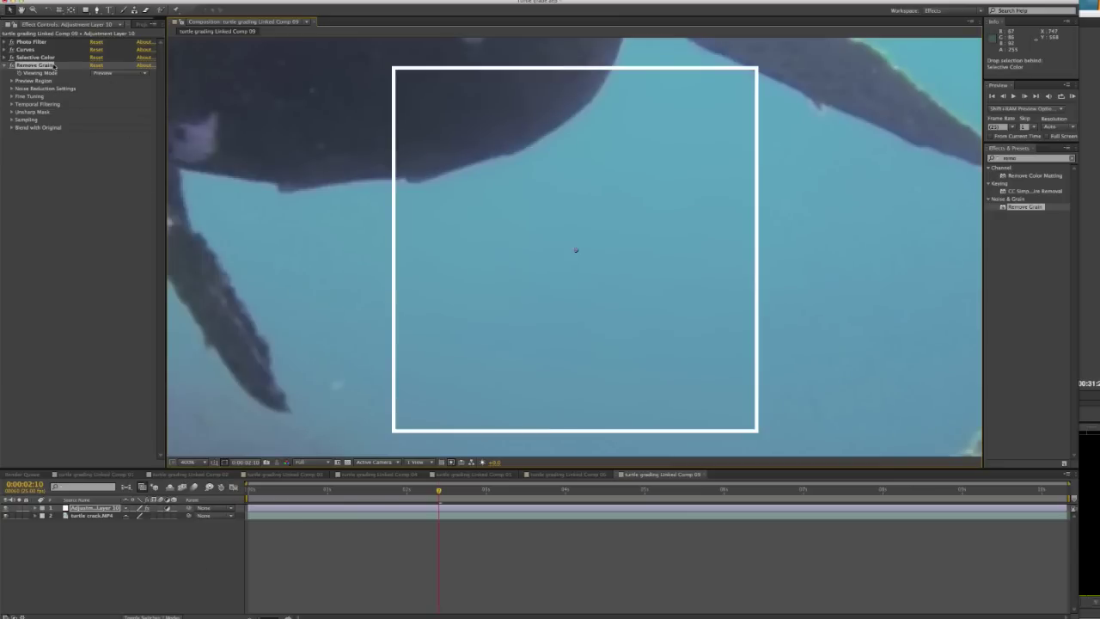
pyautogui.click(117, 74)
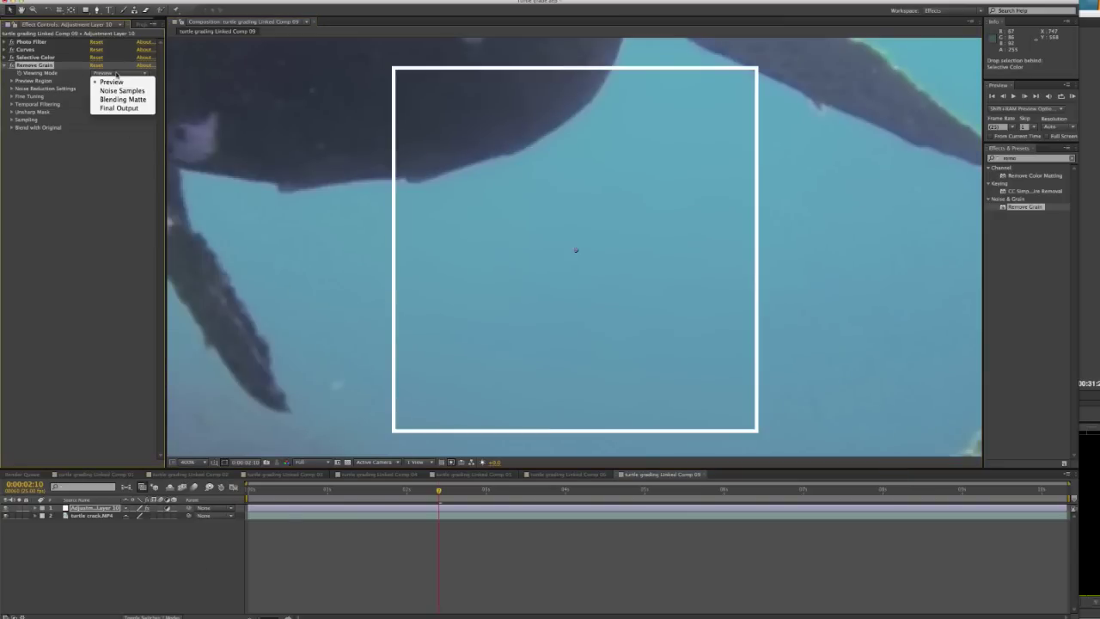
pyautogui.click(114, 78)
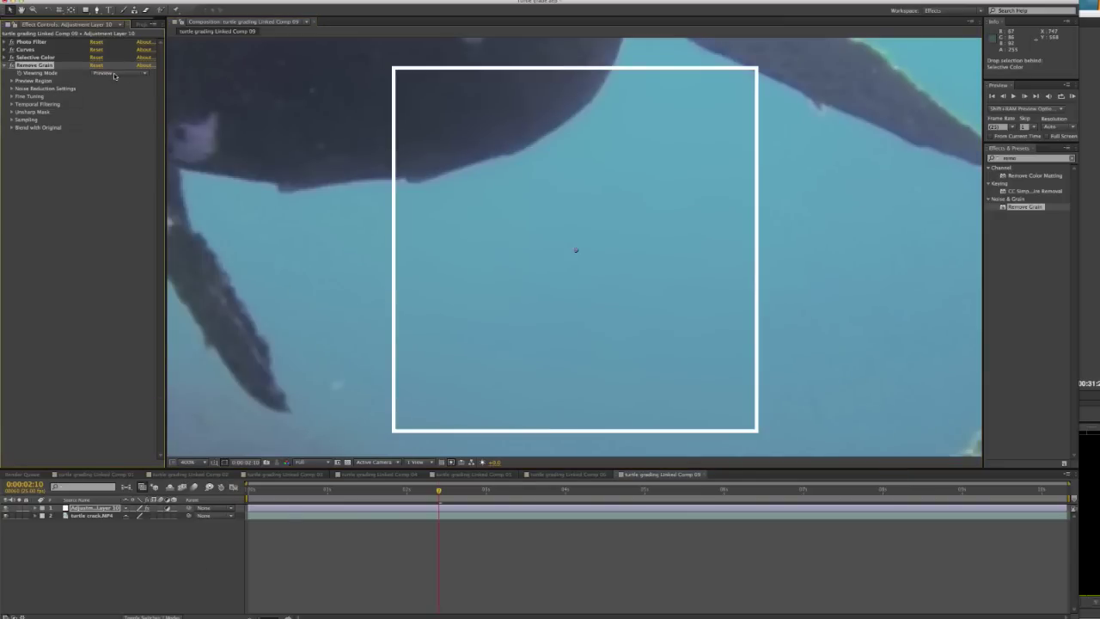
pyautogui.click(110, 75)
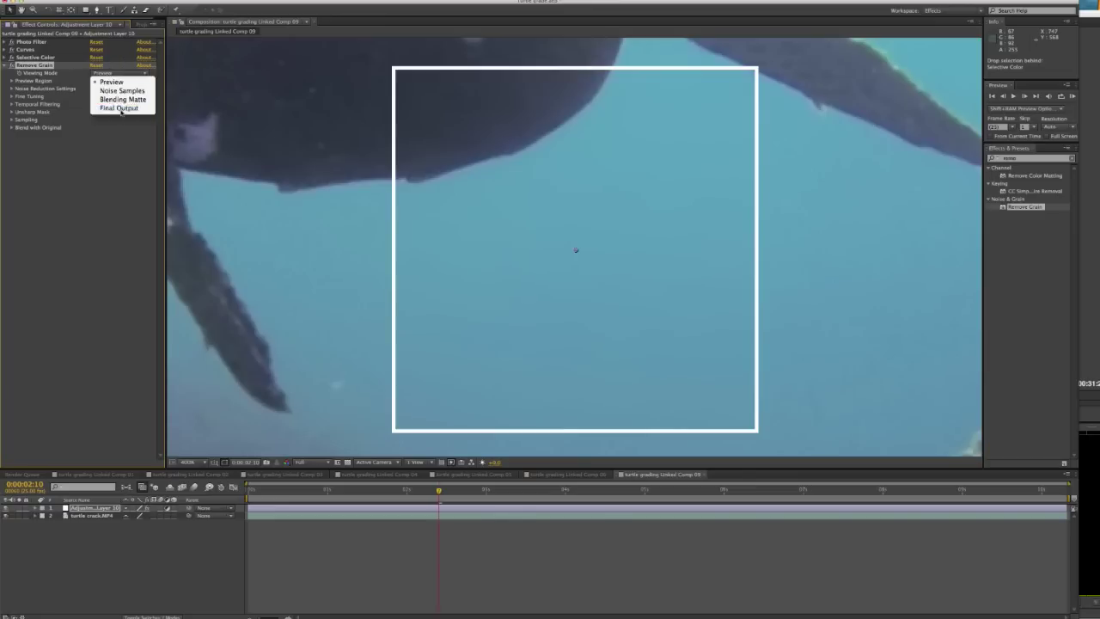
pyautogui.click(121, 112)
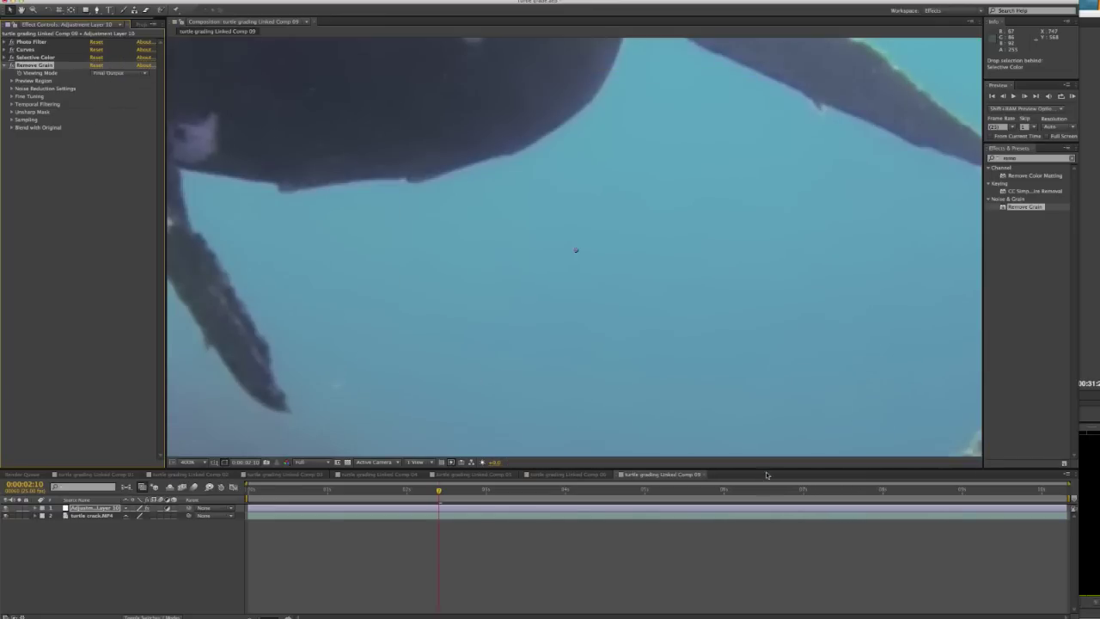
# Examine the water and turtle at 200% and 400% magnification with Remove Grain off and on.
pyautogui.click(191, 462)
pyautogui.click(219, 559)
pyautogui.press(',')
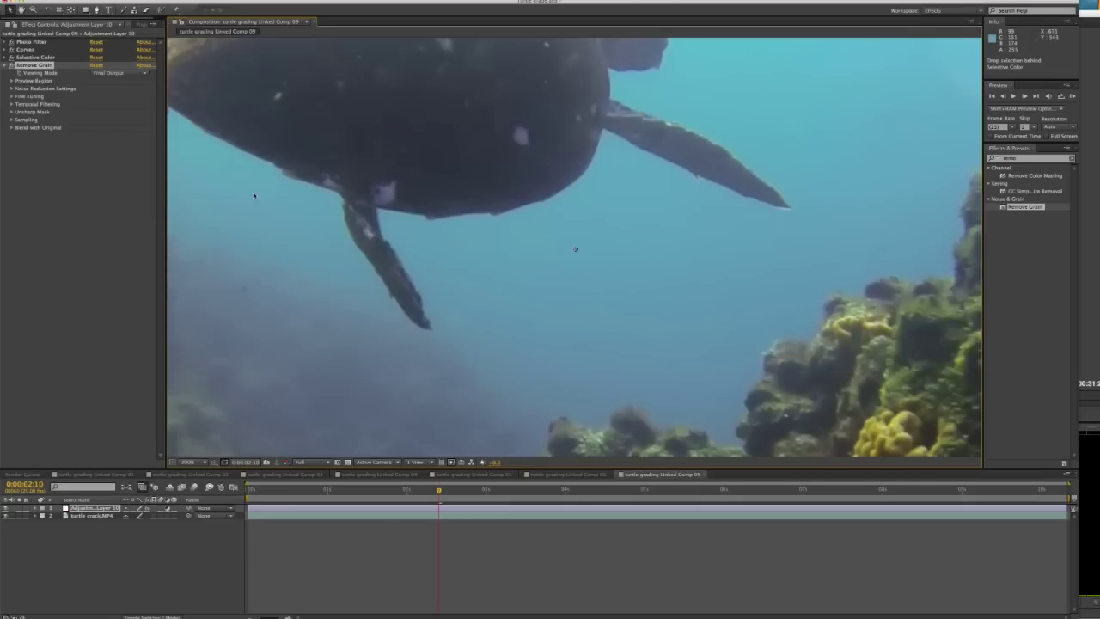
pyautogui.click(12, 65)
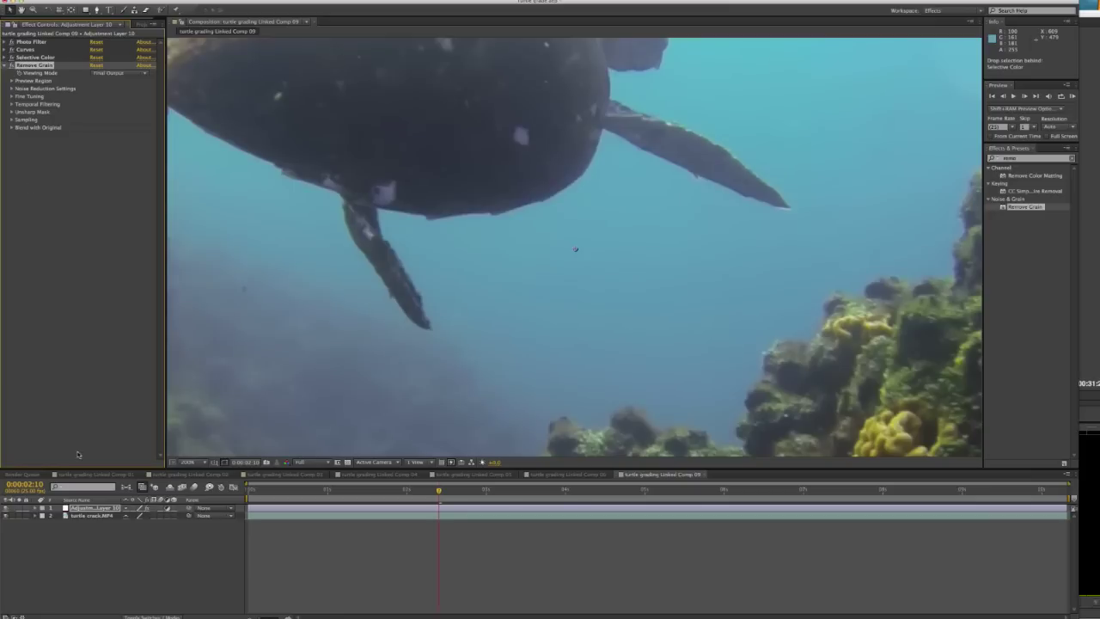
pyautogui.click(109, 73)
pyautogui.click(112, 74)
pyautogui.click(188, 463)
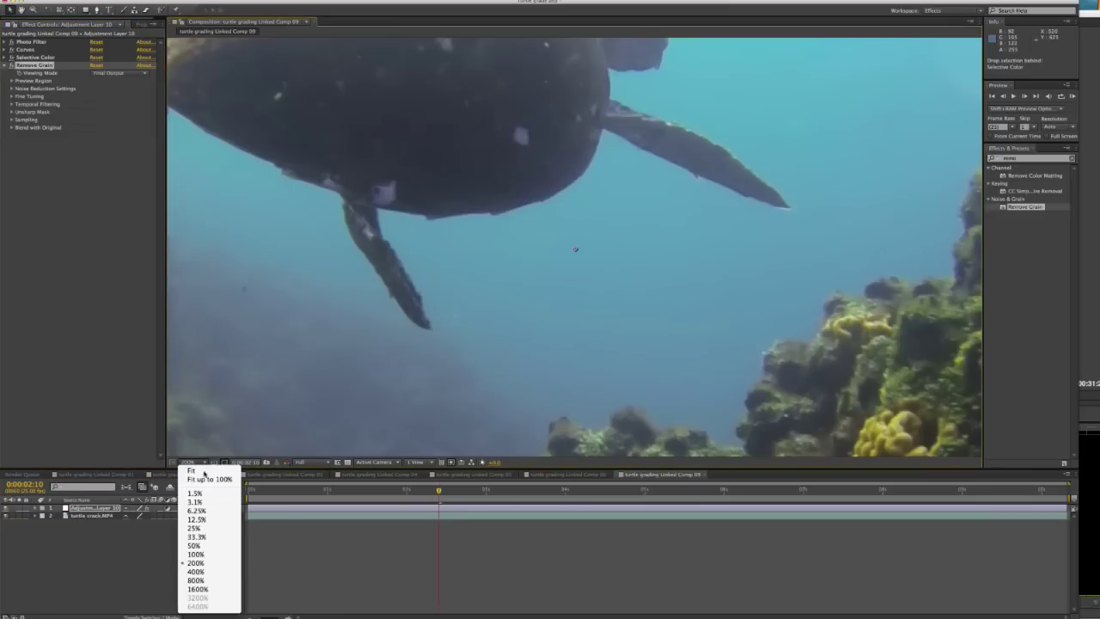
pyautogui.click(196, 573)
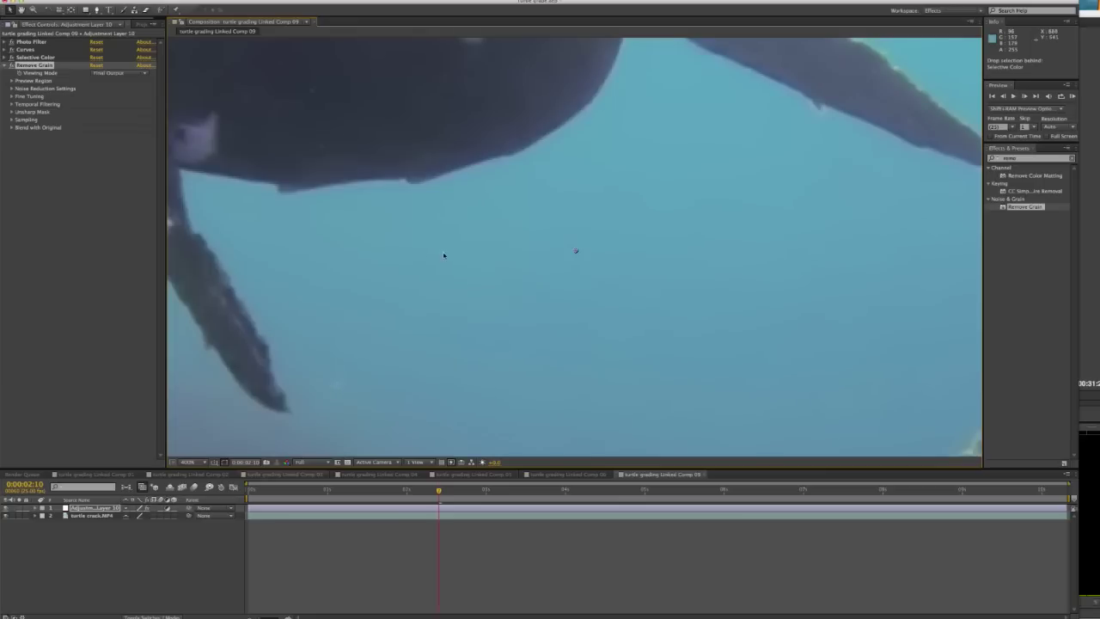
pyautogui.click(12, 65)
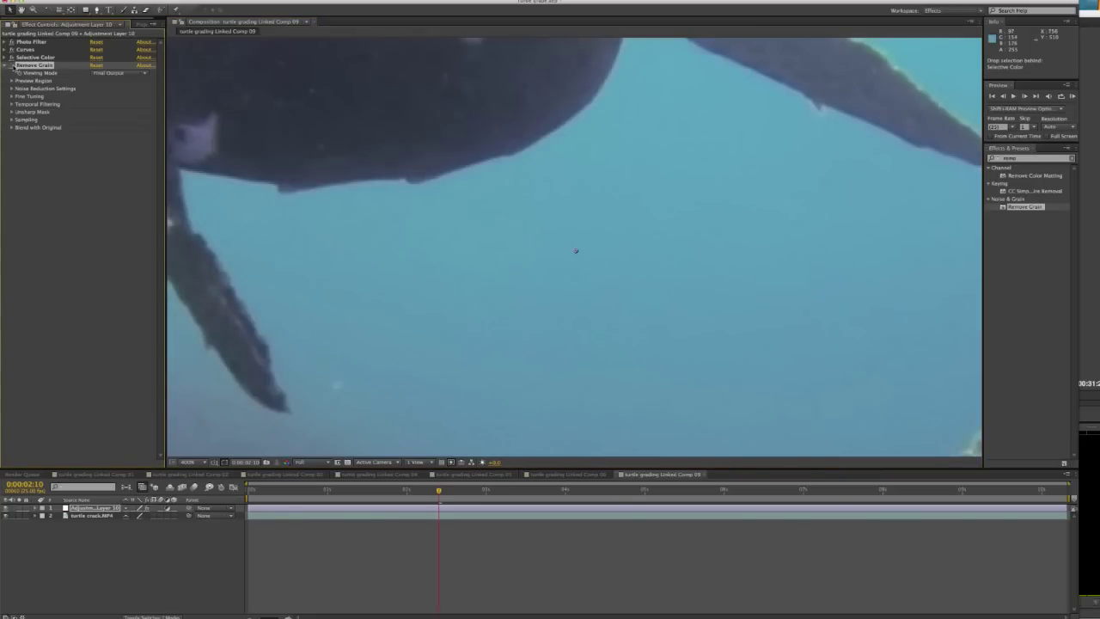
pyautogui.click(12, 66)
# Move to 0:00:02:08 and compare the magnified frame with Remove Grain off and on.
pyautogui.click(433, 125)
pyautogui.moveTo(438, 491); pyautogui.dragTo(432, 492)
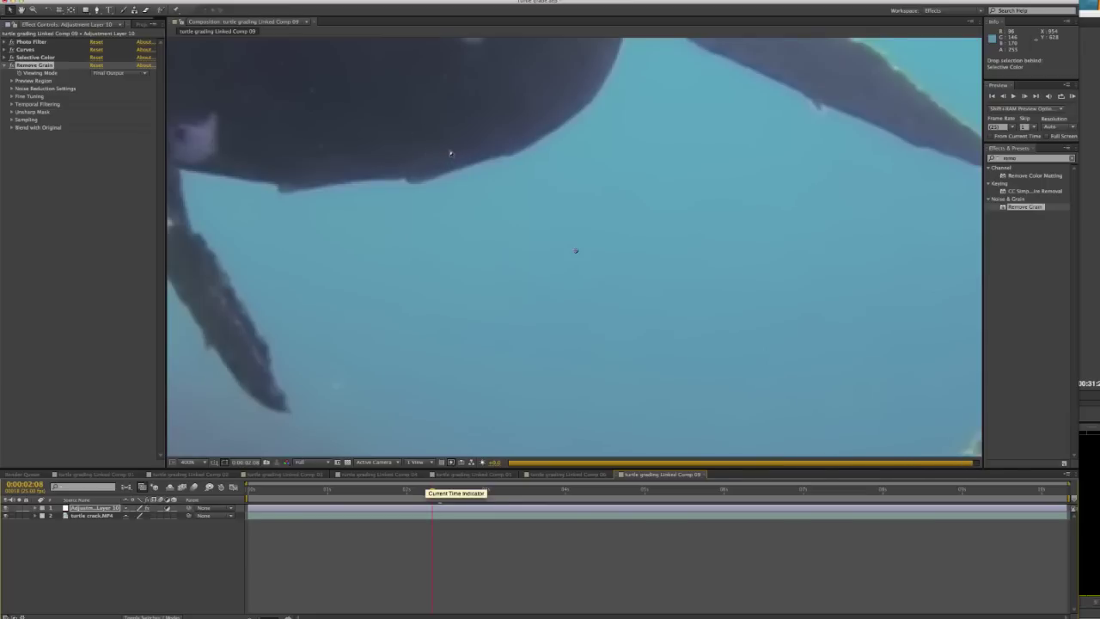
pyautogui.click(12, 66)
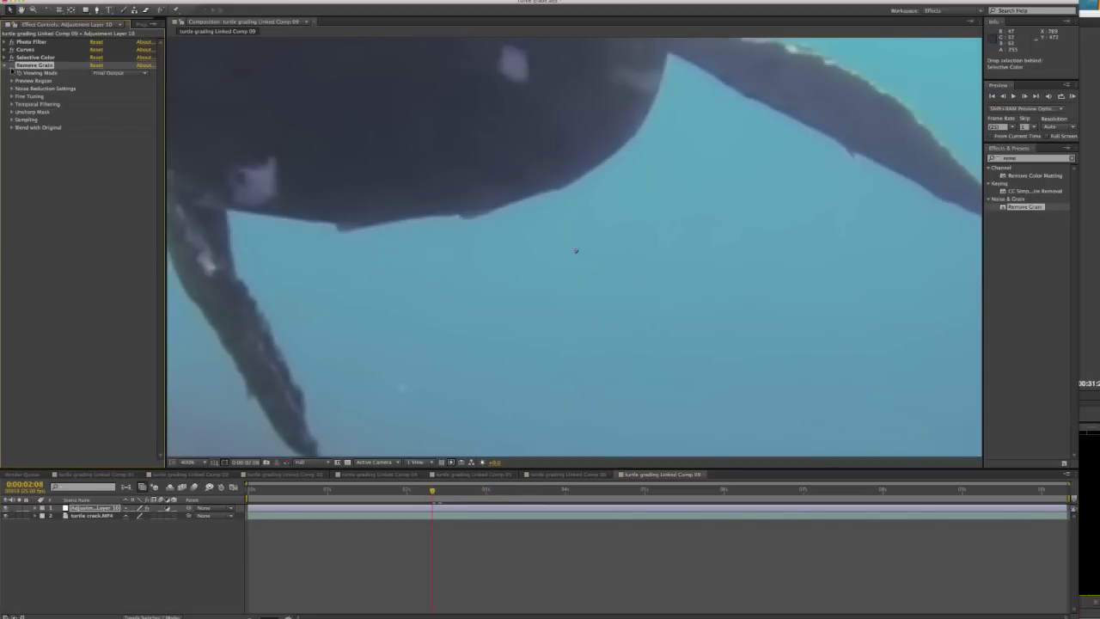
pyautogui.click(13, 66)
# Set Remove Grain's Noise Reduction value to 0.250.
pyautogui.click(12, 89)
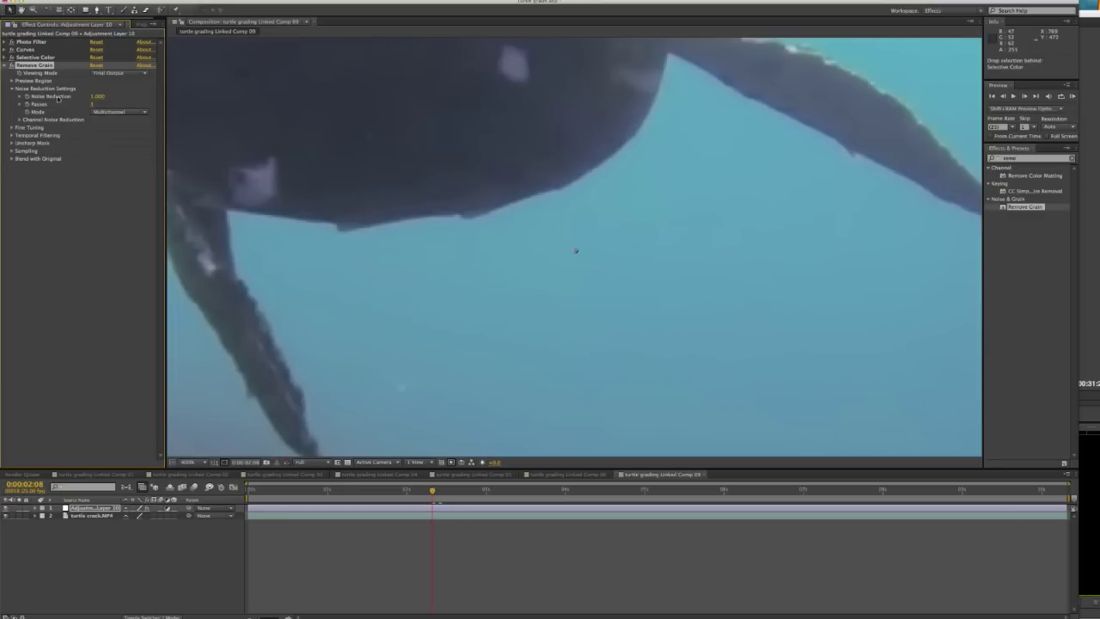
pyautogui.moveTo(97, 97); pyautogui.dragTo(70, 98)
pyautogui.click(98, 97)
pyautogui.write('0.250')
pyautogui.click(109, 232)
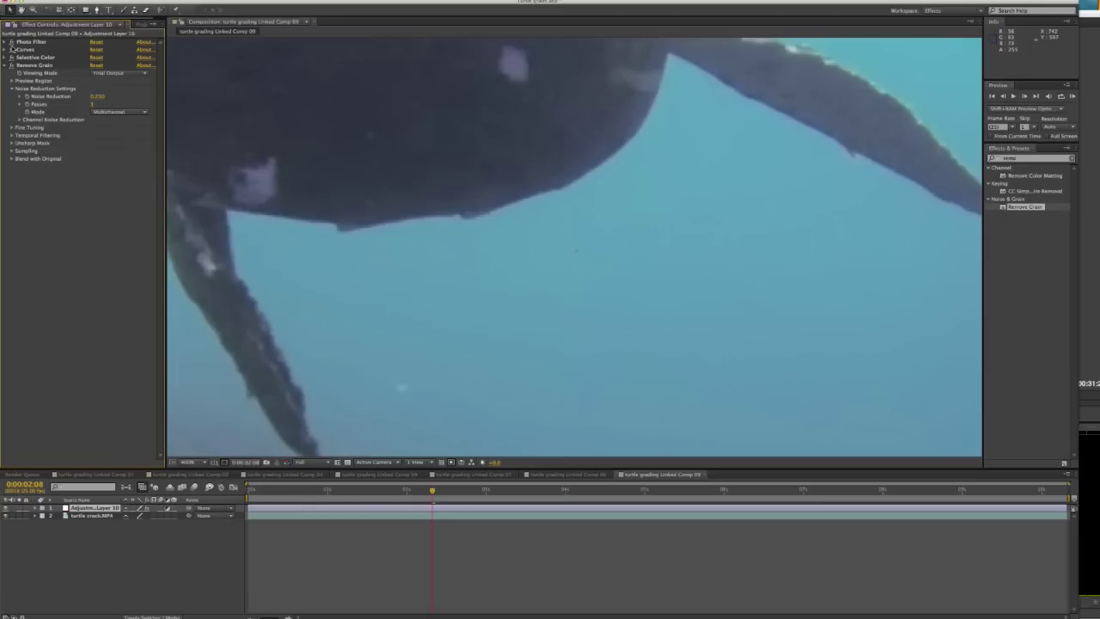
# Set Remove Grain's Unsharp Mask amount to 1, collapse the effect and fit the whole frame in the viewer.
pyautogui.click(11, 143)
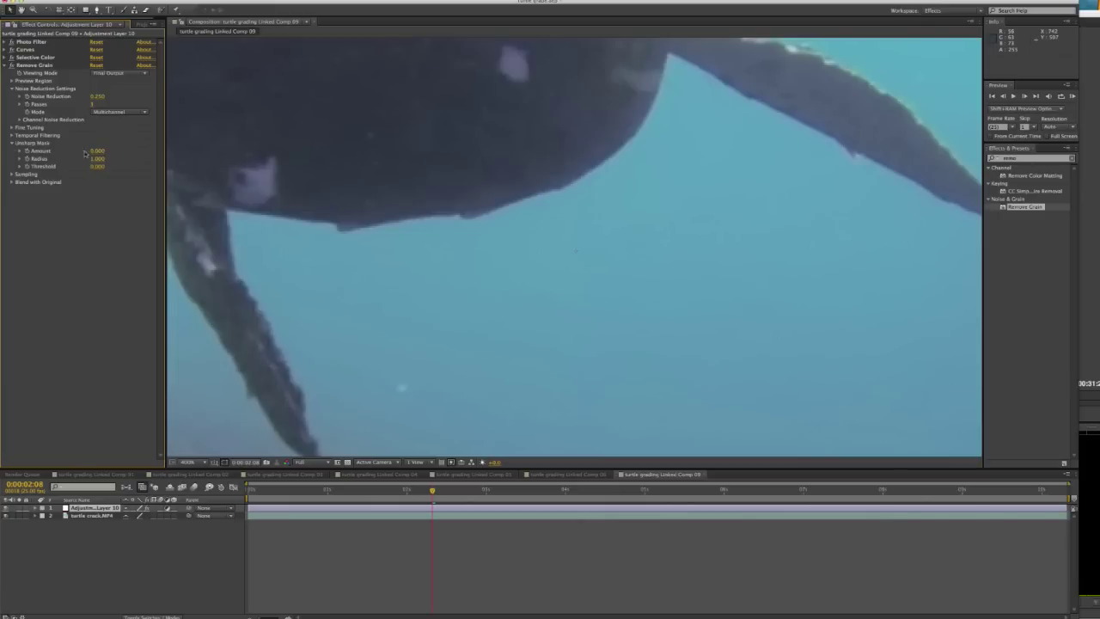
pyautogui.click(95, 152)
pyautogui.write('1')
pyautogui.press('Return')
pyautogui.click(6, 66)
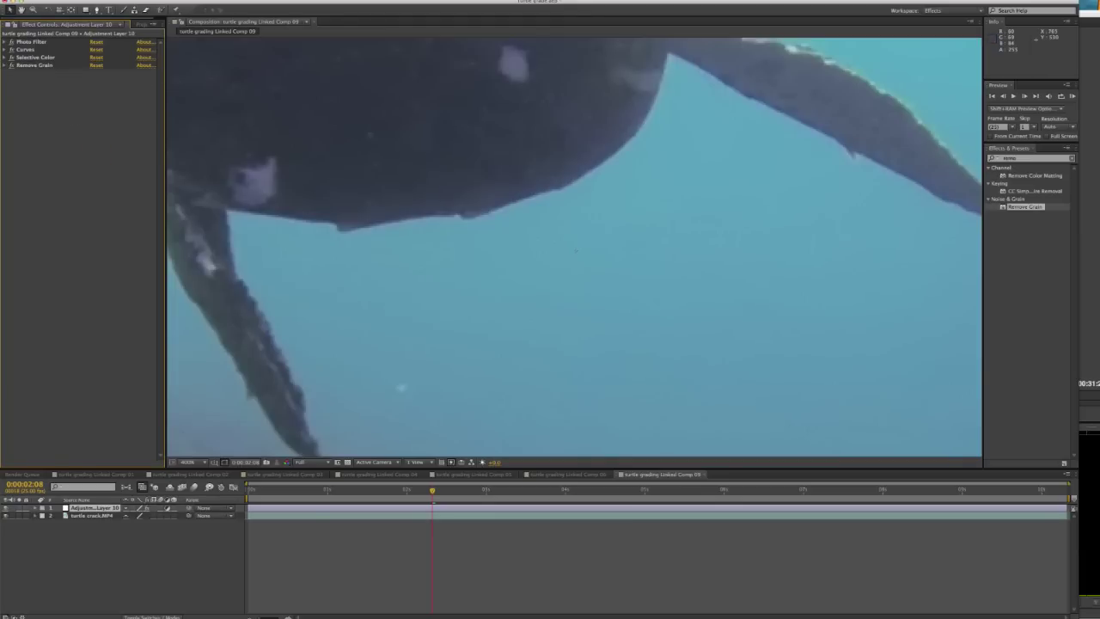
pyautogui.click(200, 464)
pyautogui.click(207, 468)
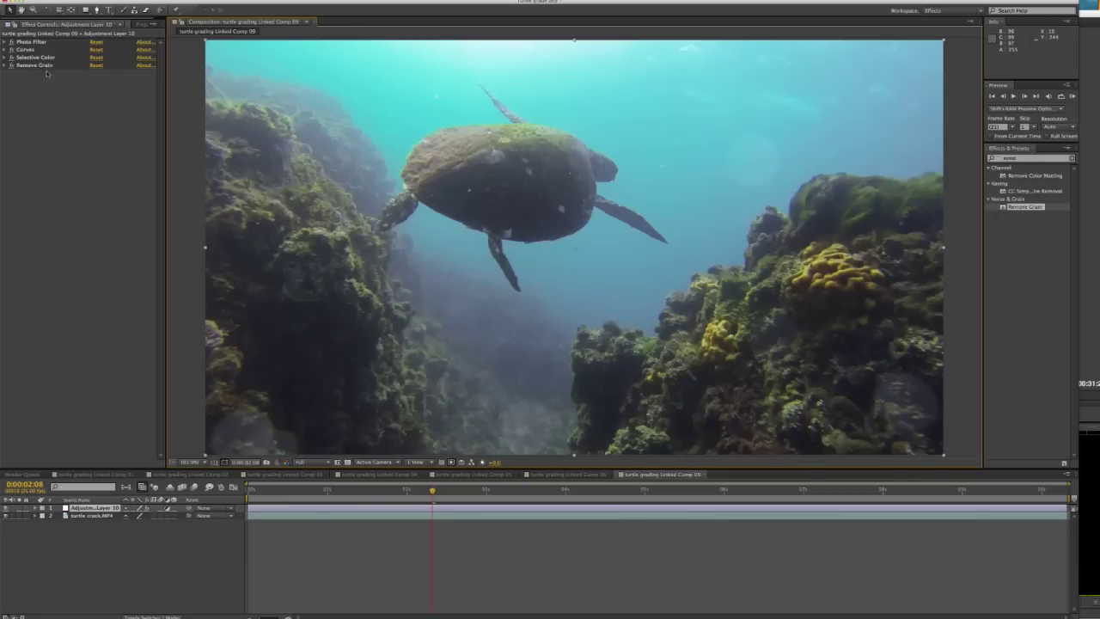
# Compare the full turtle frame with Remove Grain off and on.
pyautogui.click(12, 67)
pyautogui.click(12, 68)
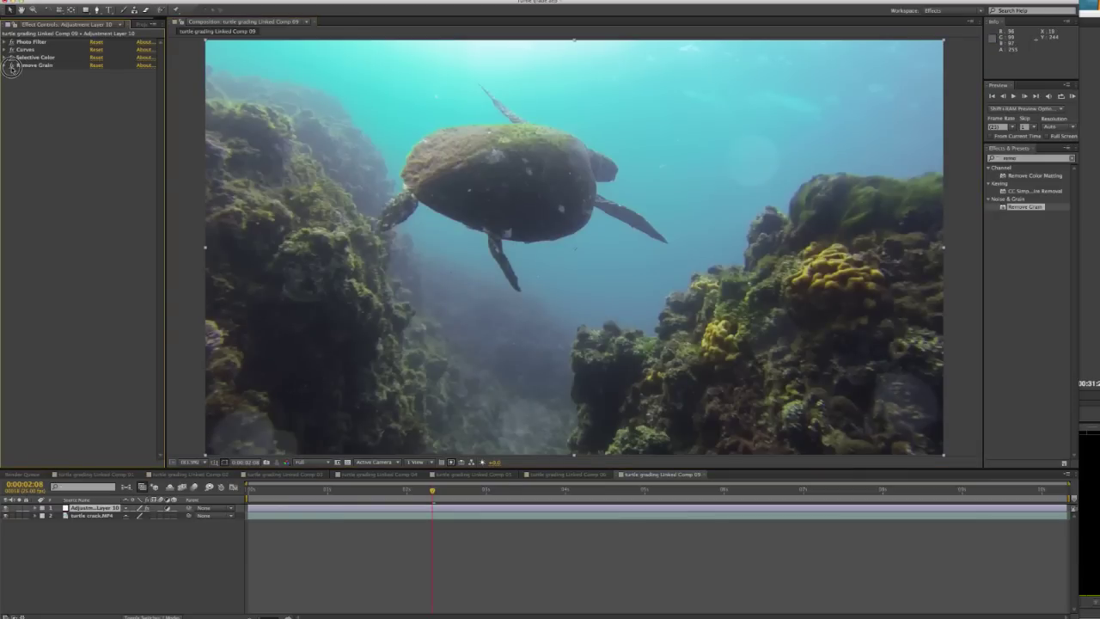
pyautogui.click(12, 67)
pyautogui.click(12, 67)
pyautogui.click(12, 67)
pyautogui.click(116, 233)
# Find the Vibrance effect and add it to the adjustment layer below Remove Grain.
pyautogui.click(1071, 158)
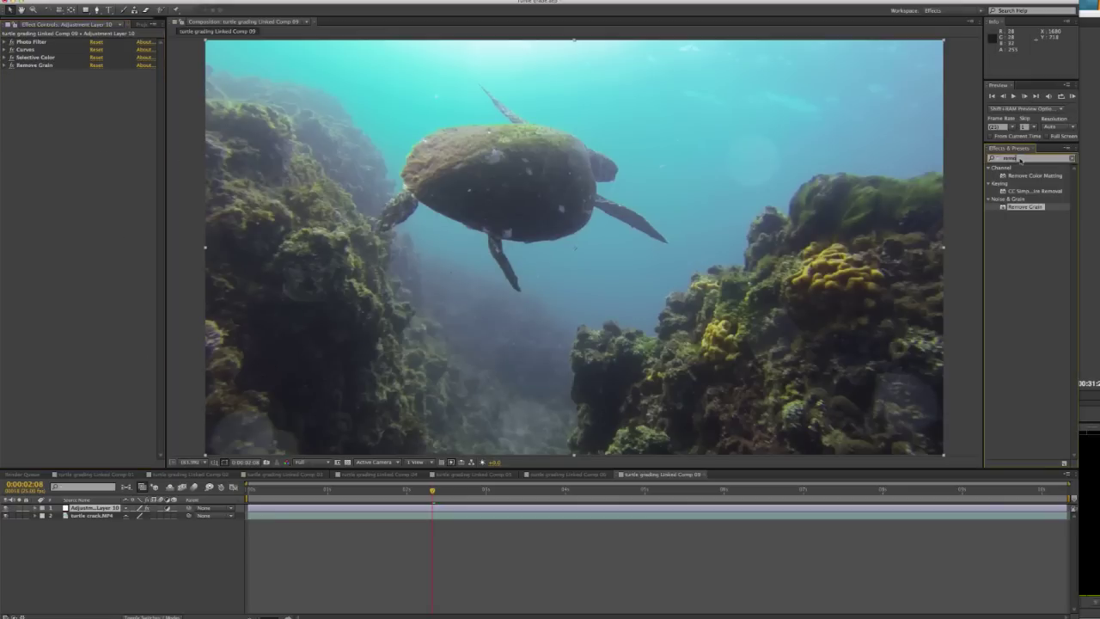
pyautogui.click(993, 158)
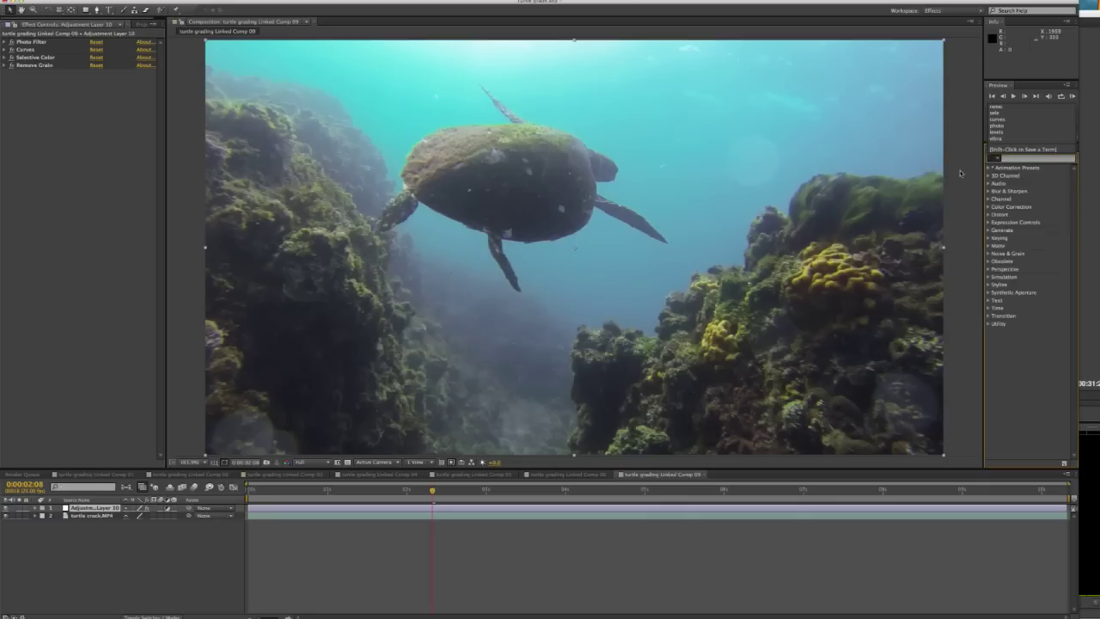
pyautogui.write('vibra')
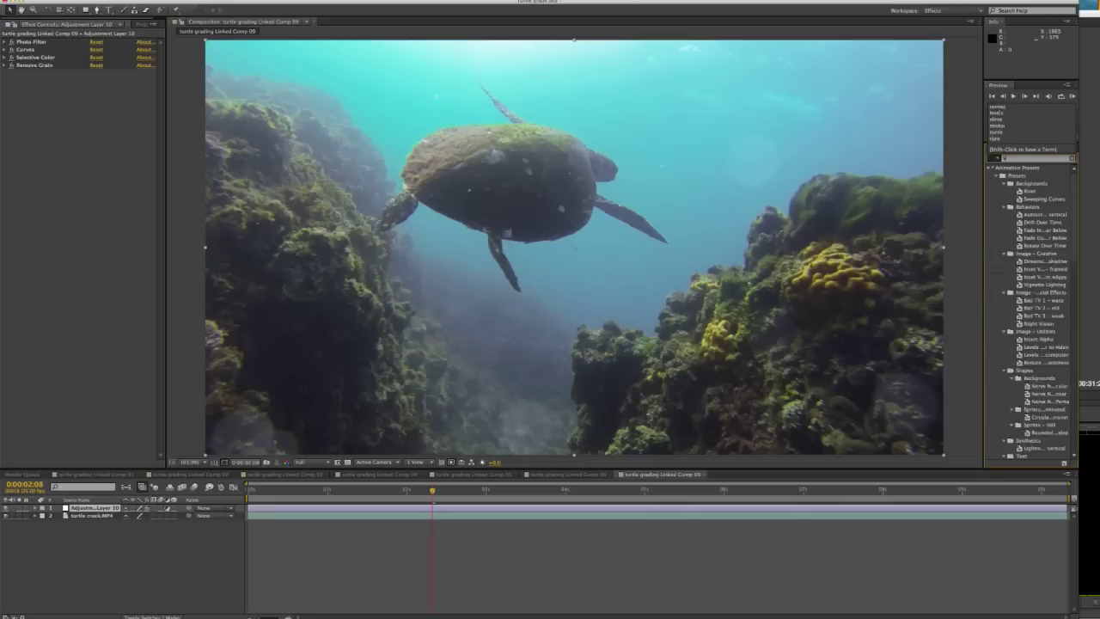
pyautogui.moveTo(1017, 178); pyautogui.dragTo(72, 119)
# Set the Vibrance effect's Vibrance to 15 and its Saturation to 15.
pyautogui.click(94, 80)
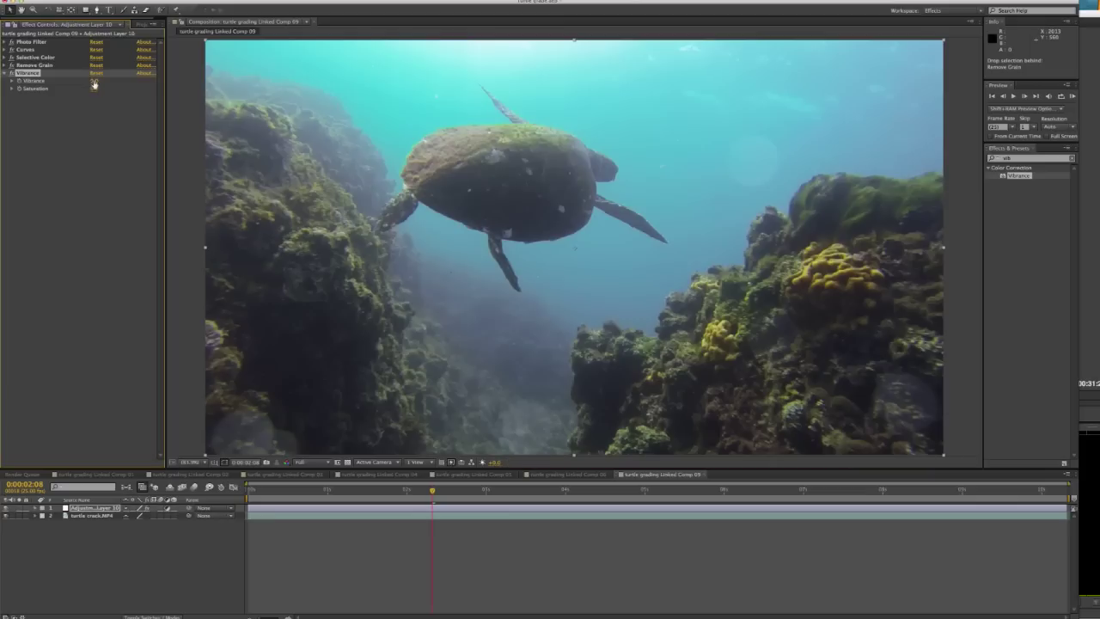
pyautogui.write('15')
pyautogui.press('Return')
pyautogui.click(95, 89)
pyautogui.write('15')
pyautogui.press('Return')
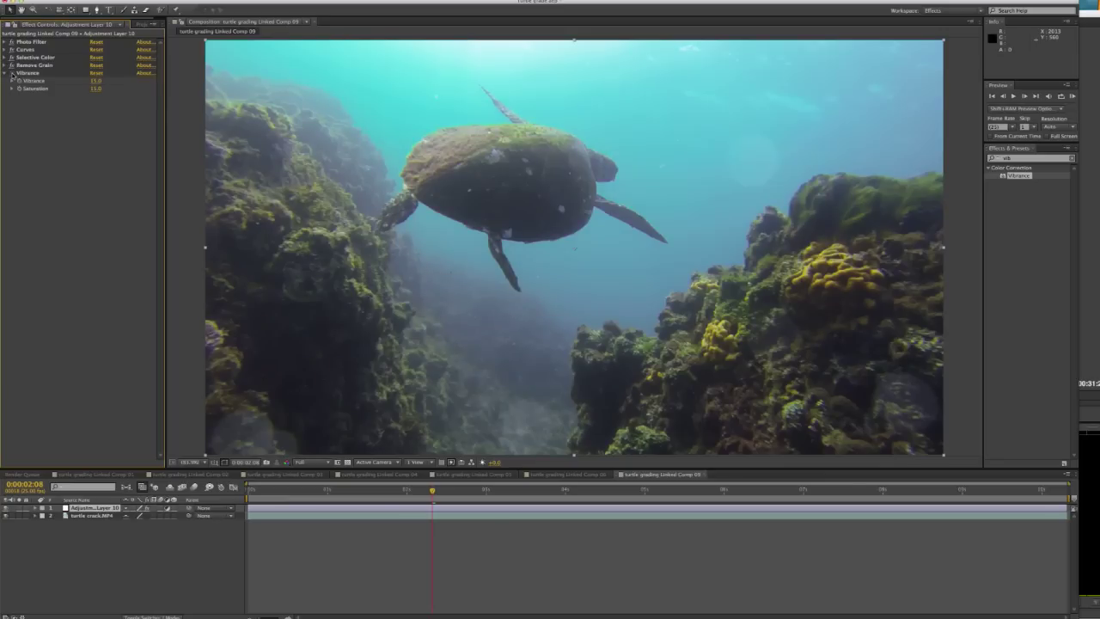
# Turn Vibrance back on, collapse its settings and save the project.
pyautogui.click(11, 73)
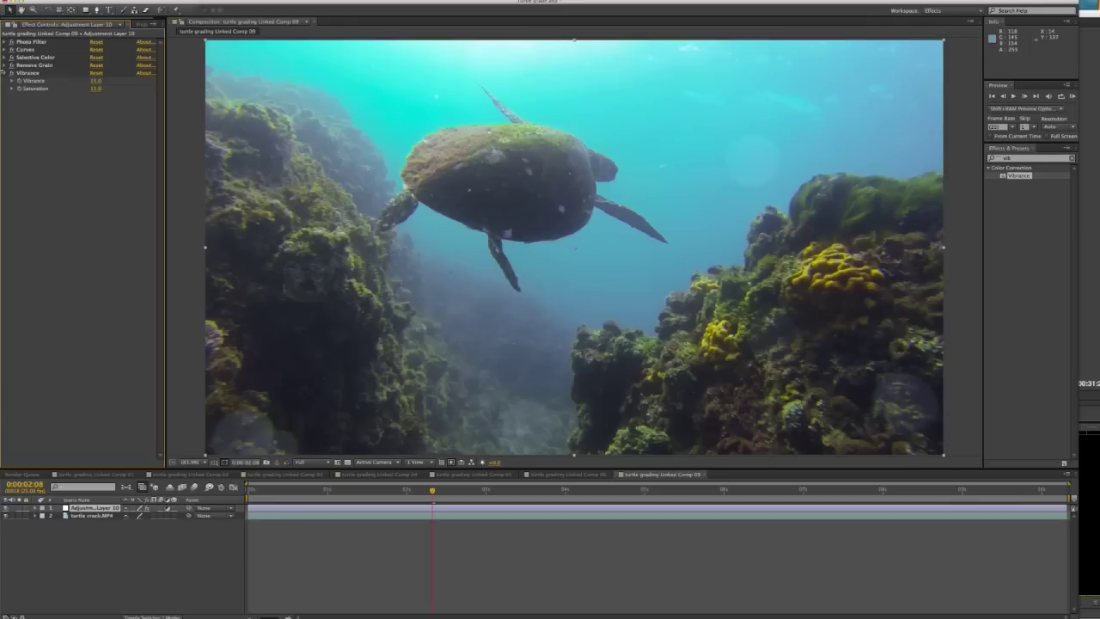
pyautogui.click(5, 73)
pyautogui.click(553, 31)
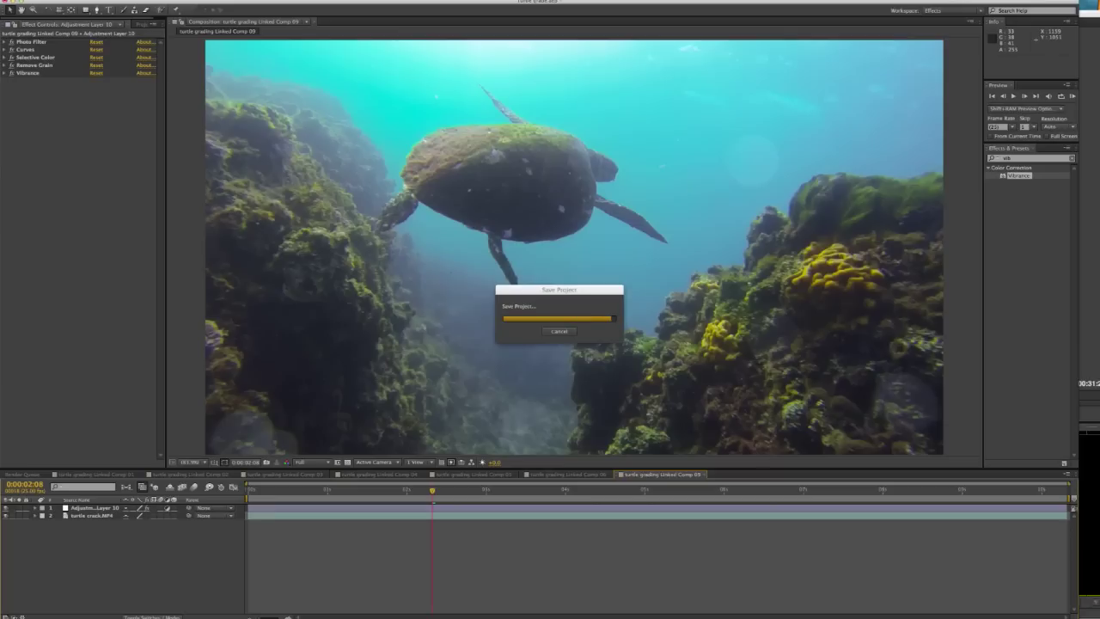
# Find Selective Color and add a second instance to the adjustment layer below Vibrance.
pyautogui.click(989, 159)
pyautogui.write('sele')
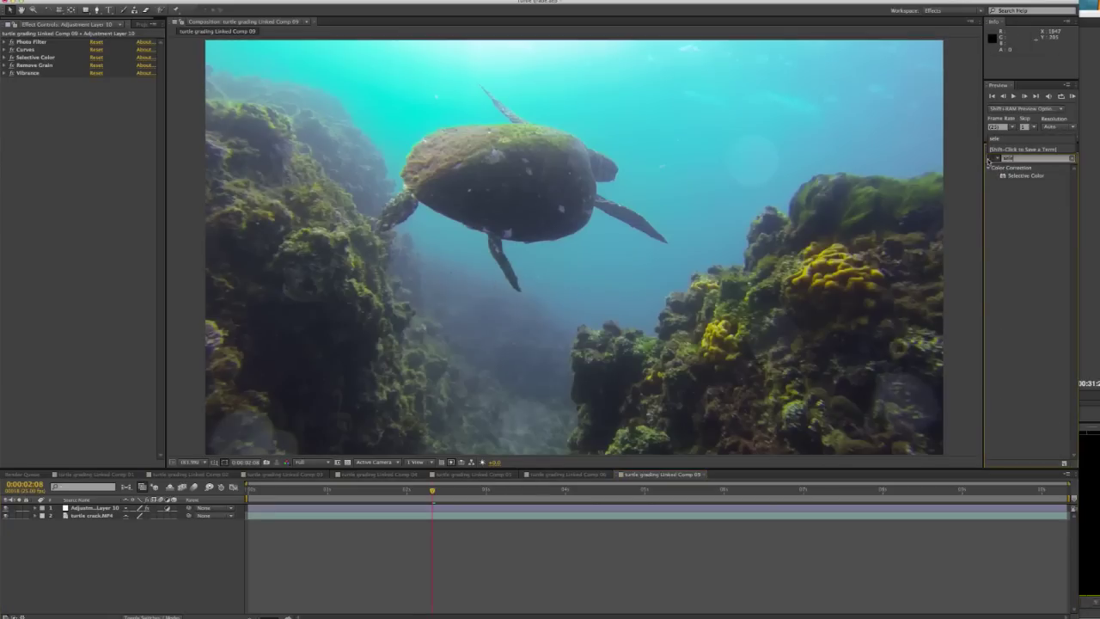
pyautogui.moveTo(1013, 176); pyautogui.dragTo(68, 86)
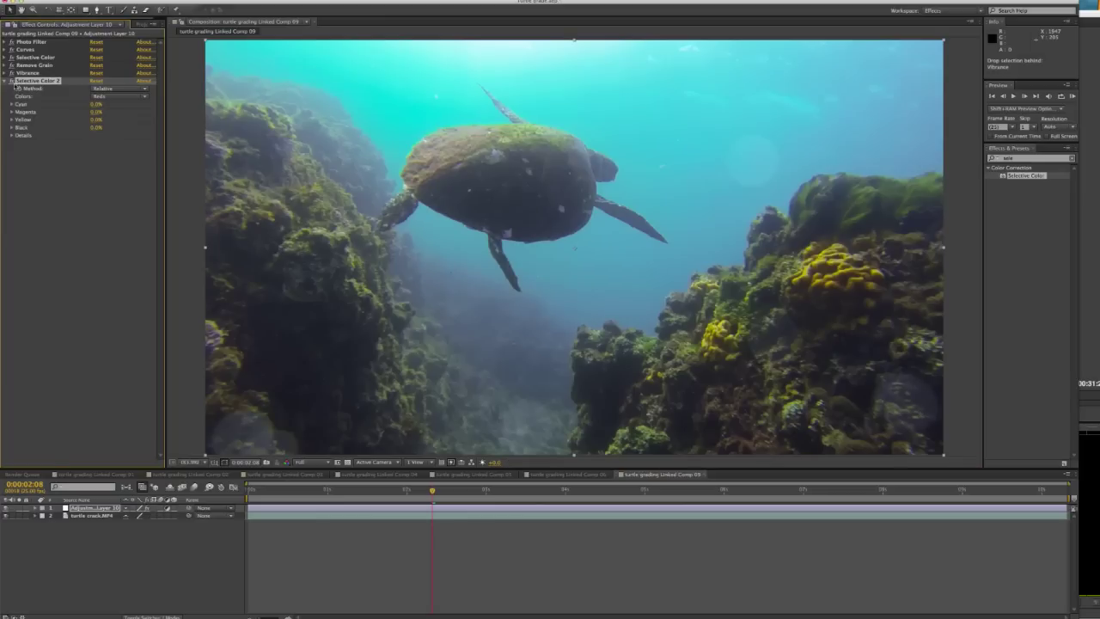
# Raise the Magenta amount for Cyans in the second Selective Color effect and check the change.
pyautogui.click(103, 96)
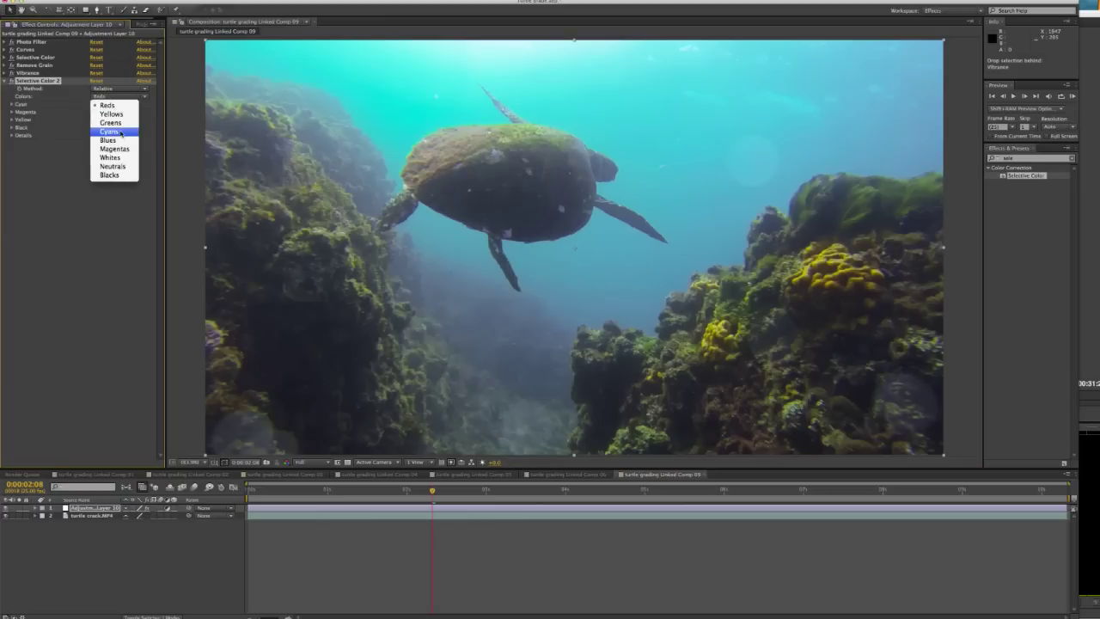
pyautogui.click(110, 131)
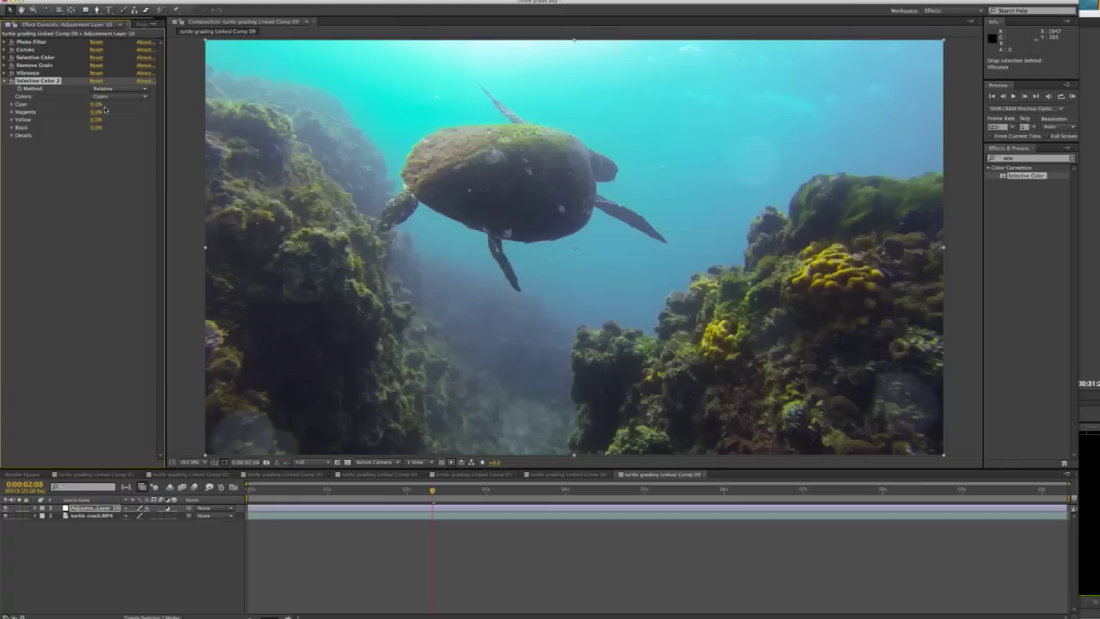
pyautogui.moveTo(94, 116); pyautogui.dragTo(109, 112)
pyautogui.click(11, 81)
# Lower the Cyan amount for Greens in the second Selective Color, check the change and collapse the effect.
pyautogui.click(117, 97)
pyautogui.click(118, 98)
pyautogui.click(118, 97)
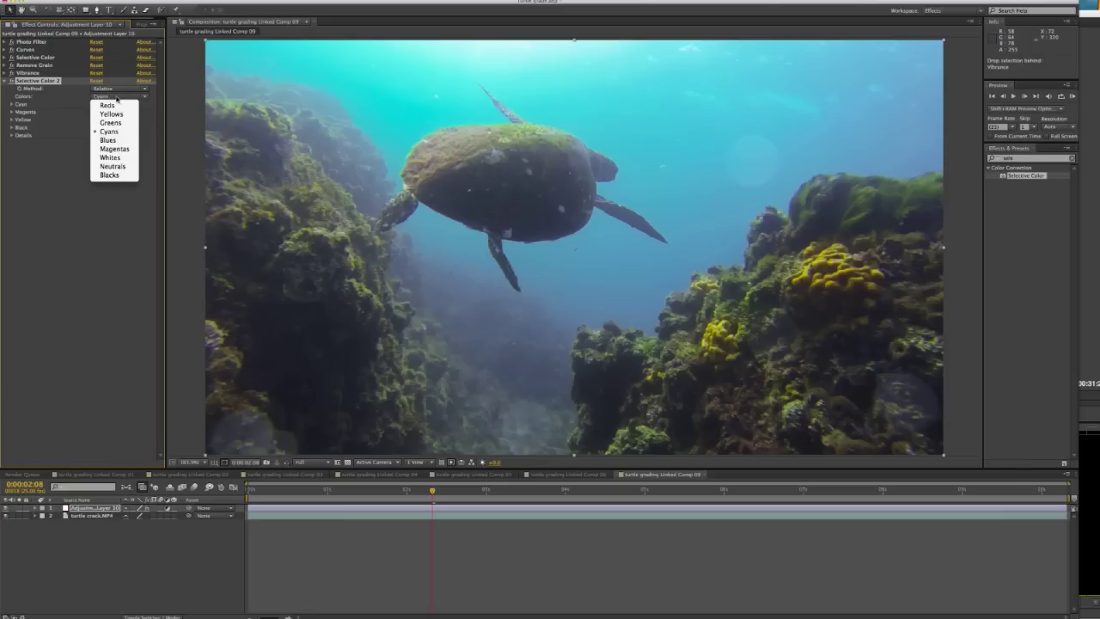
pyautogui.click(110, 122)
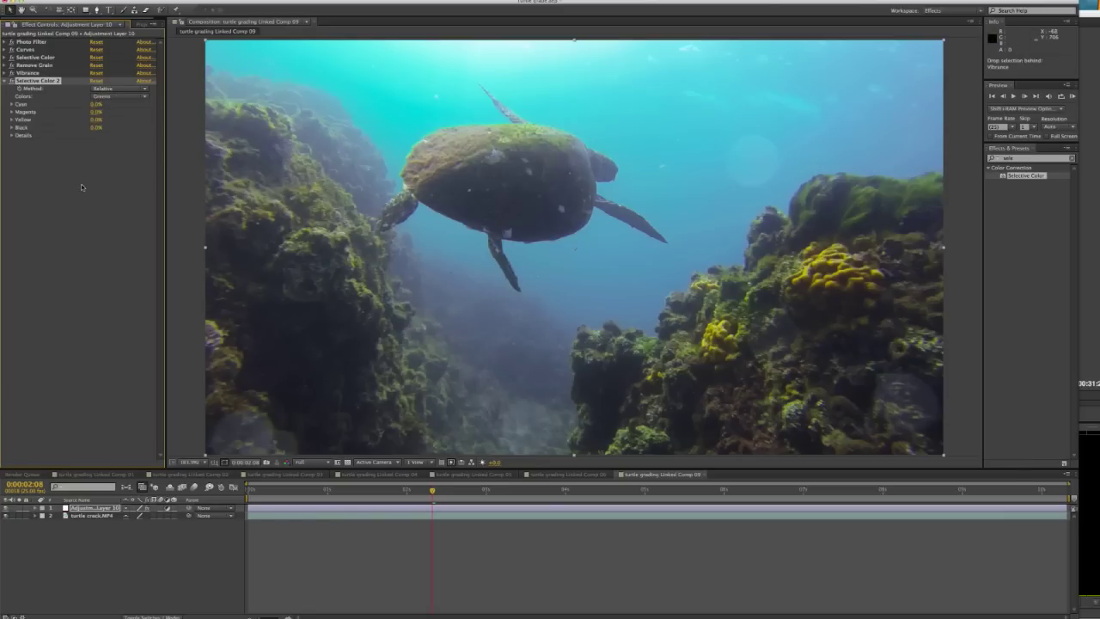
pyautogui.moveTo(98, 104); pyautogui.dragTo(83, 105)
pyautogui.click(11, 81)
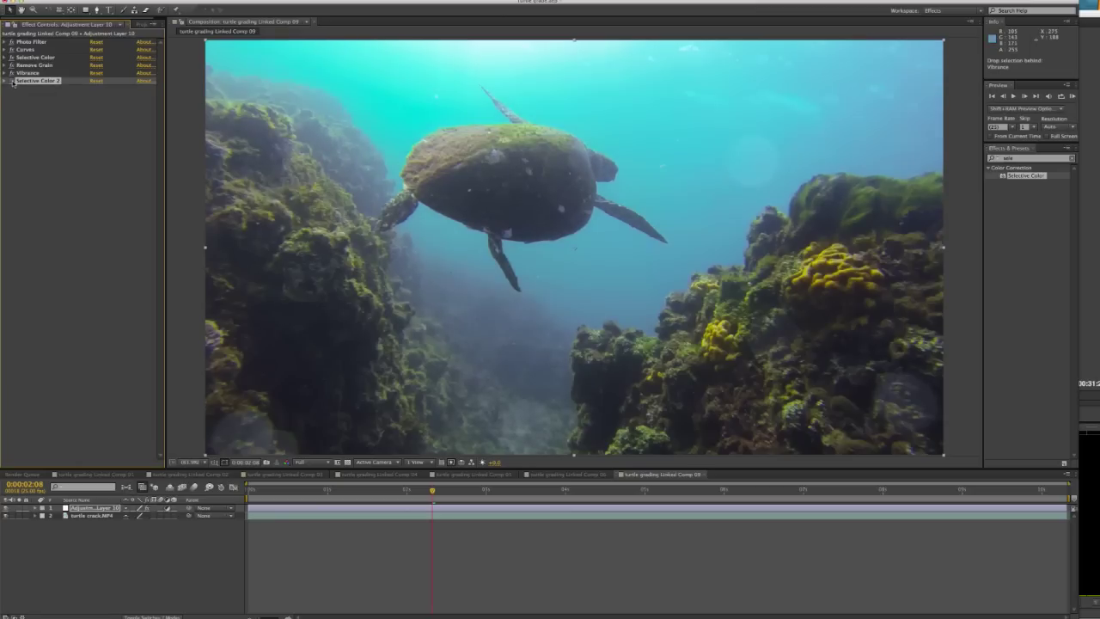
# Find the Levels effect and add it to the adjustment layer below the second Selective Color.
pyautogui.click(1027, 158)
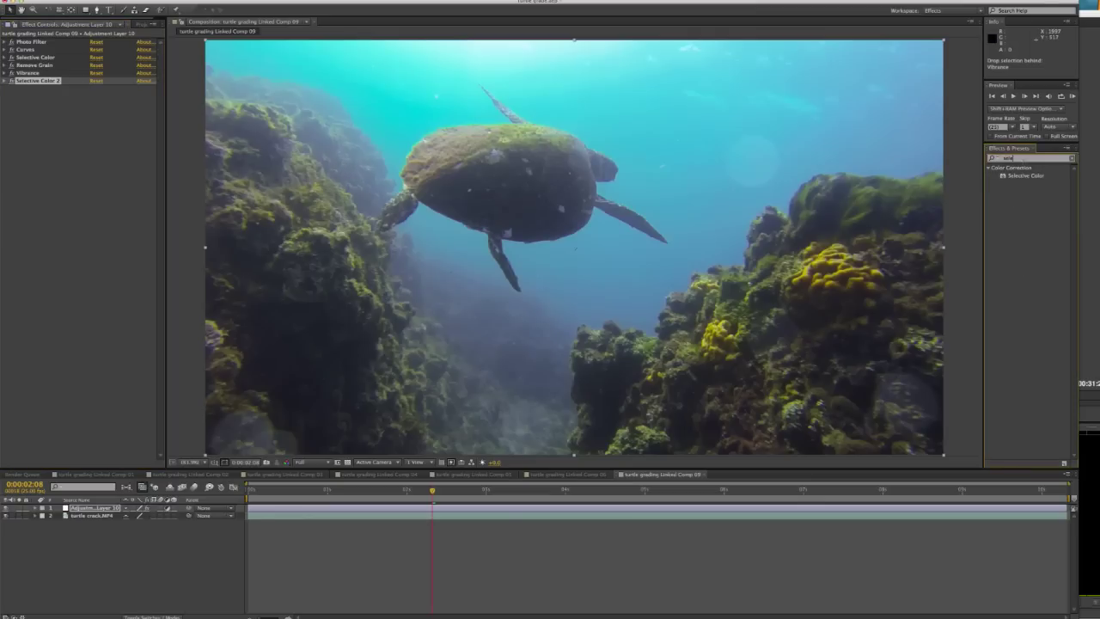
pyautogui.click(992, 158)
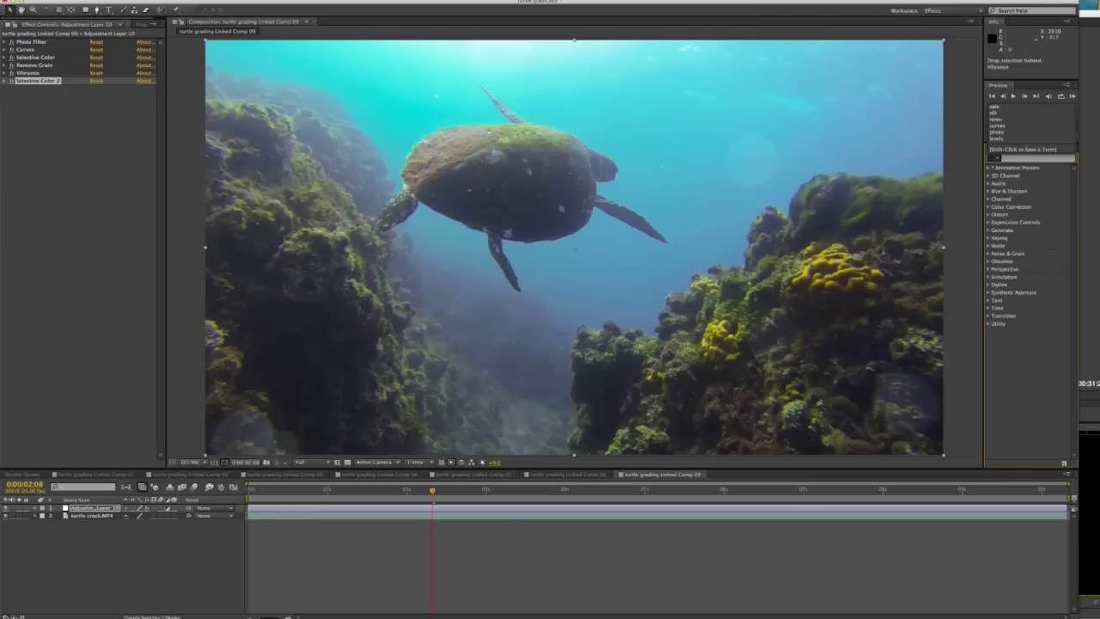
pyautogui.click(998, 138)
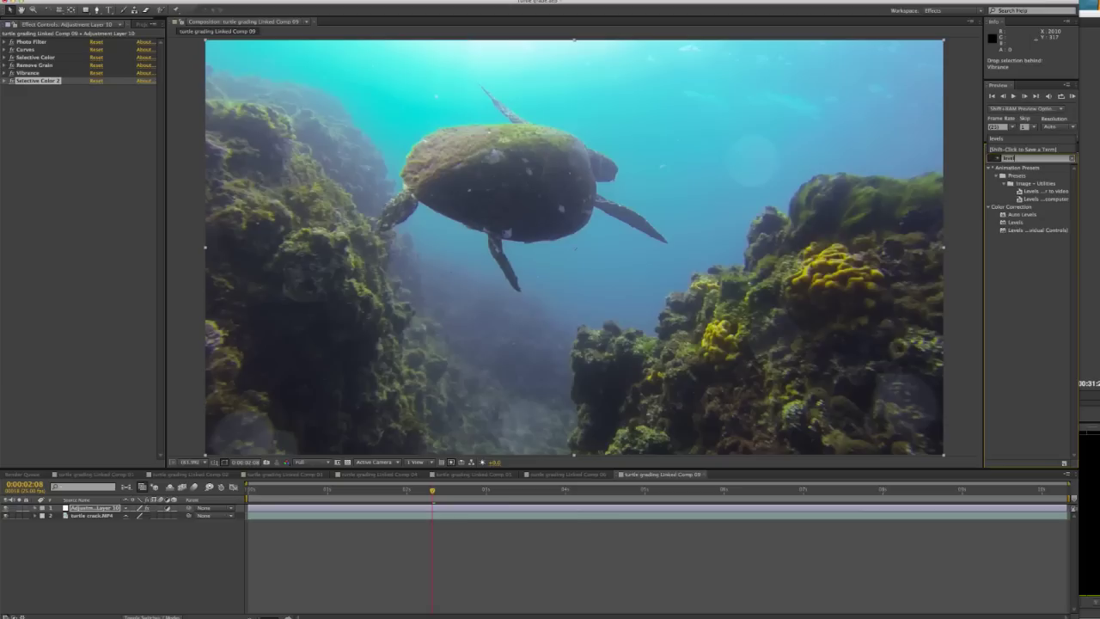
pyautogui.moveTo(1003, 223); pyautogui.dragTo(567, 258)
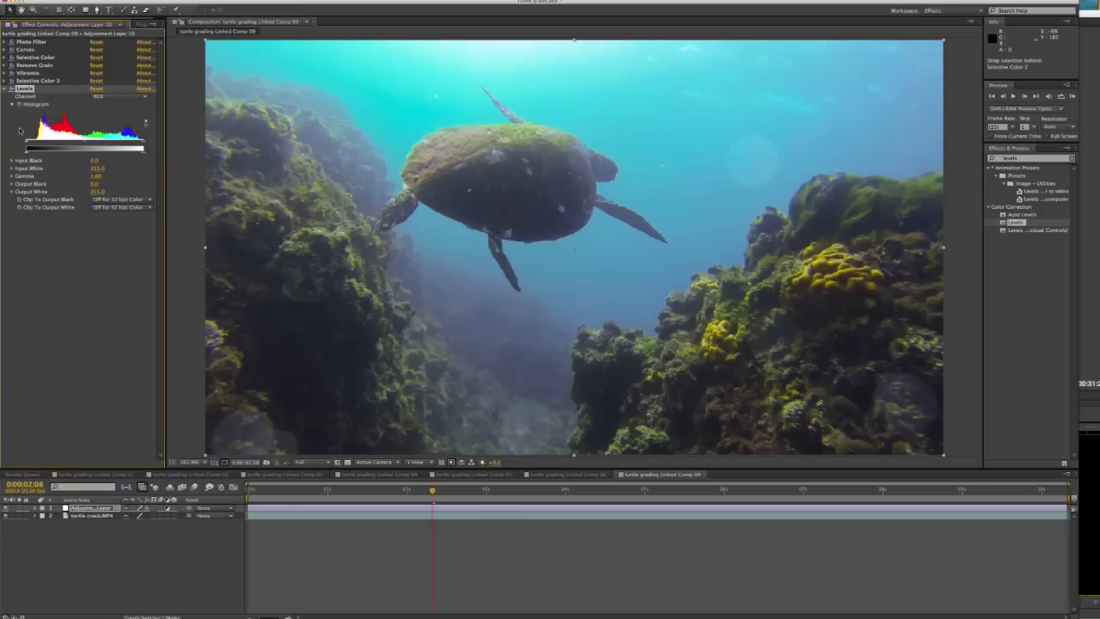
# Set the Levels effect's Input Black to 11, Input White to 246 and Gamma to 0.90.
pyautogui.moveTo(29, 148); pyautogui.dragTo(27, 144)
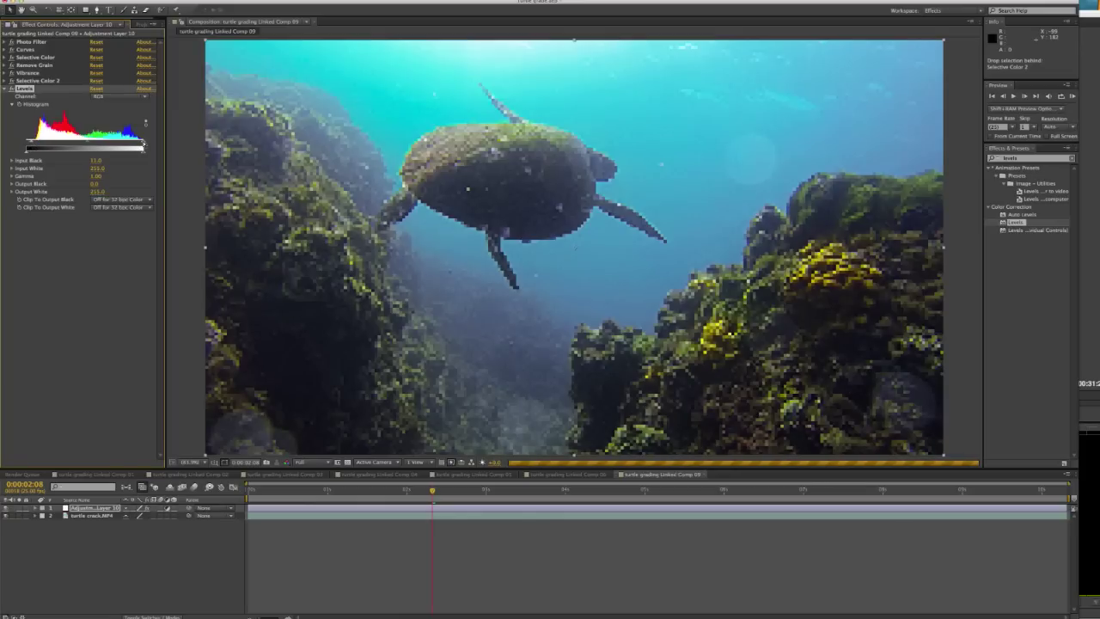
pyautogui.moveTo(144, 143); pyautogui.dragTo(136, 142)
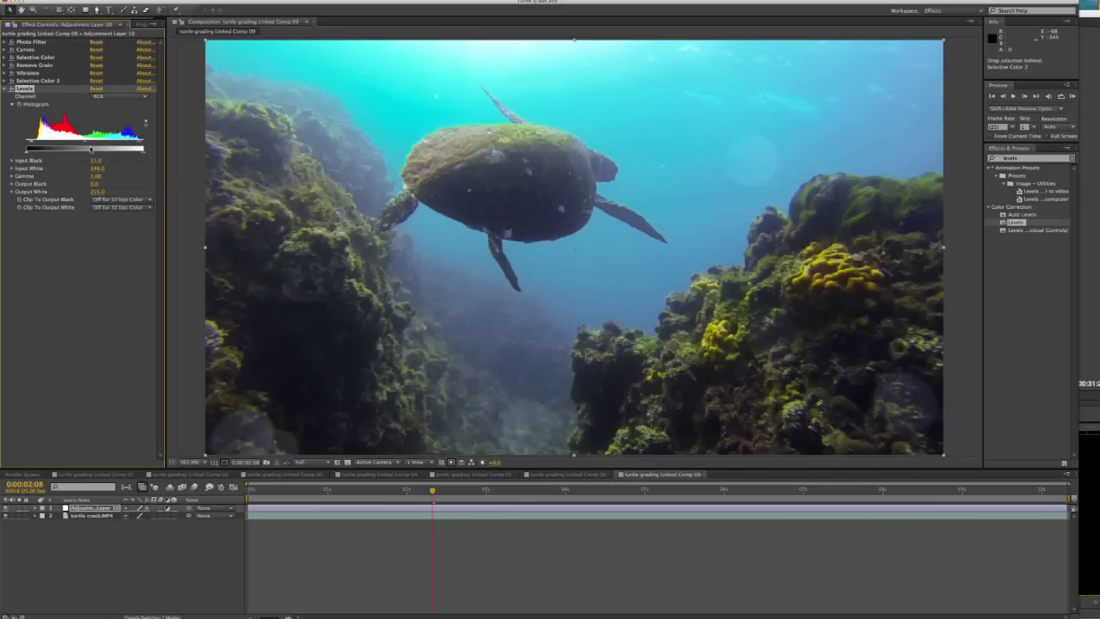
pyautogui.moveTo(92, 149)
pyautogui.mouseDown()
pyautogui.moveTo(62, 142)
pyautogui.moveTo(112, 143)
pyautogui.moveTo(86, 143)
pyautogui.mouseUp()
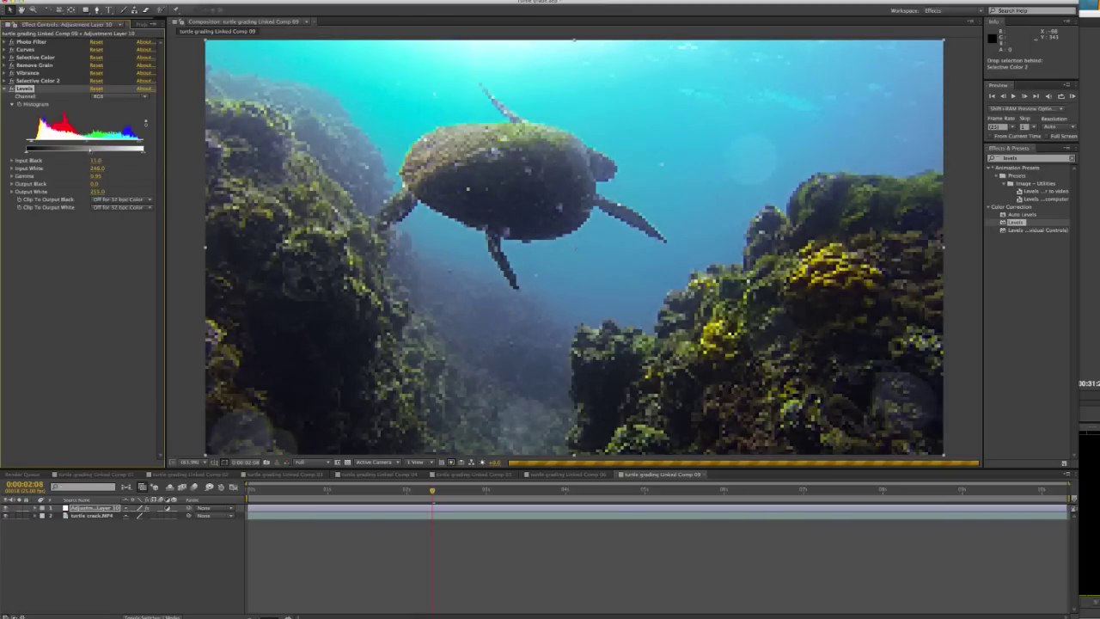
pyautogui.moveTo(89, 144); pyautogui.dragTo(89, 143)
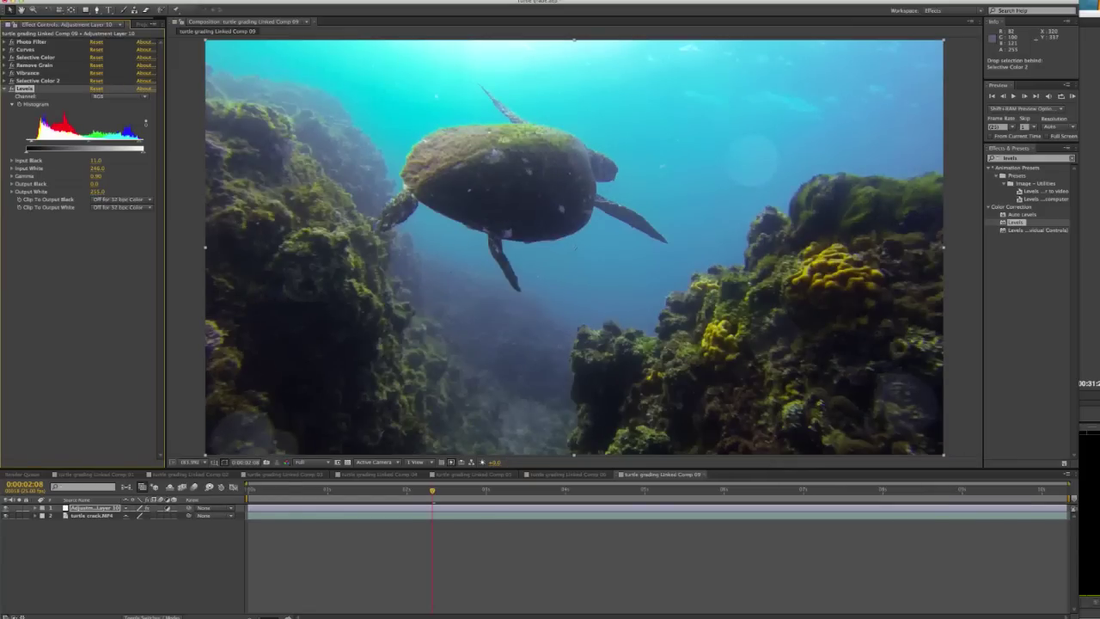
# Compare the turtle frame repeatedly with Levels off and on, and collapse the effect.
pyautogui.click(11, 89)
pyautogui.click(12, 88)
pyautogui.click(11, 89)
pyautogui.click(11, 88)
pyautogui.click(11, 88)
pyautogui.click(11, 89)
pyautogui.click(11, 88)
pyautogui.click(12, 89)
pyautogui.click(11, 89)
pyautogui.click(11, 88)
pyautogui.click(11, 88)
pyautogui.click(11, 88)
pyautogui.click(11, 89)
pyautogui.click(12, 89)
pyautogui.click(5, 89)
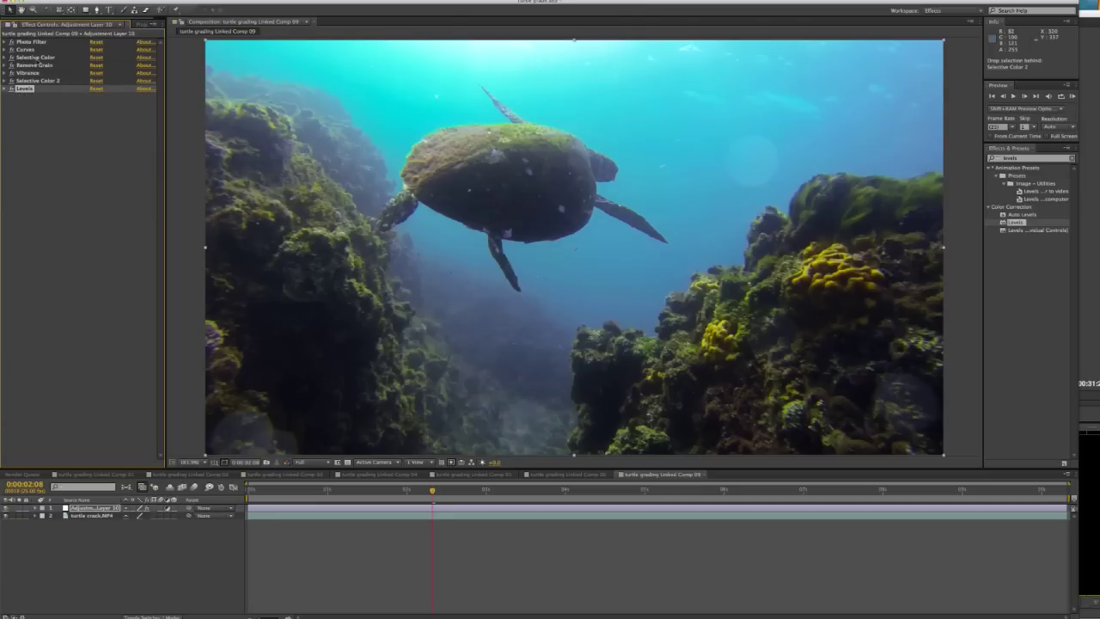
pyautogui.click(11, 89)
pyautogui.click(11, 89)
# Compare the original and graded frame by switching all effects from Photo Filter through Levels off and on.
pyautogui.click(38, 42)
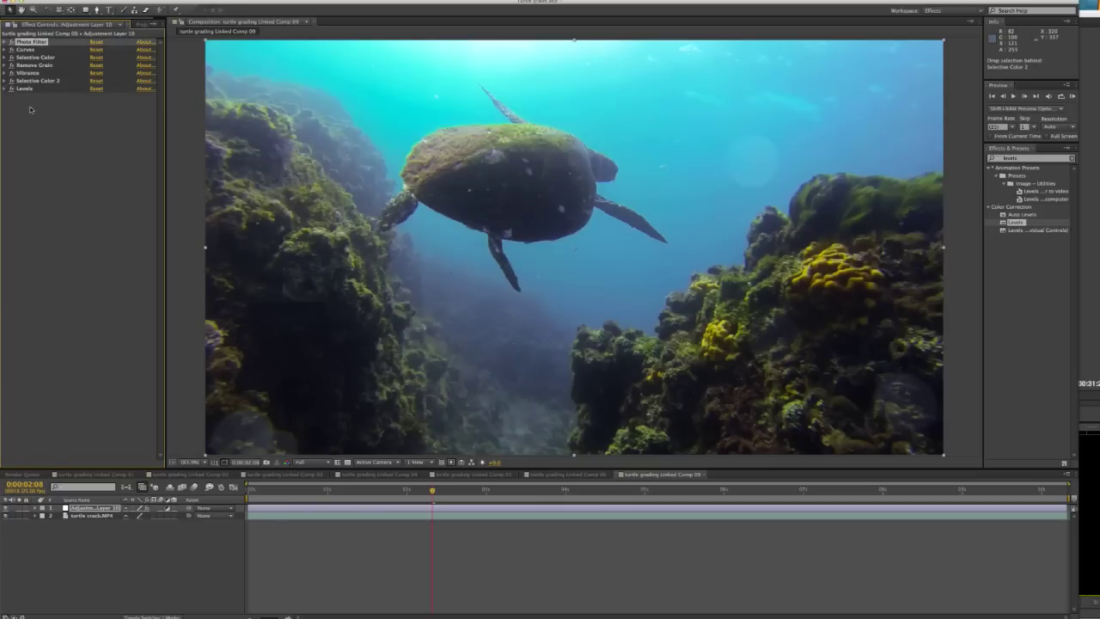
pyautogui.keyDown('shift'); pyautogui.click(29, 90); pyautogui.keyUp('shift')
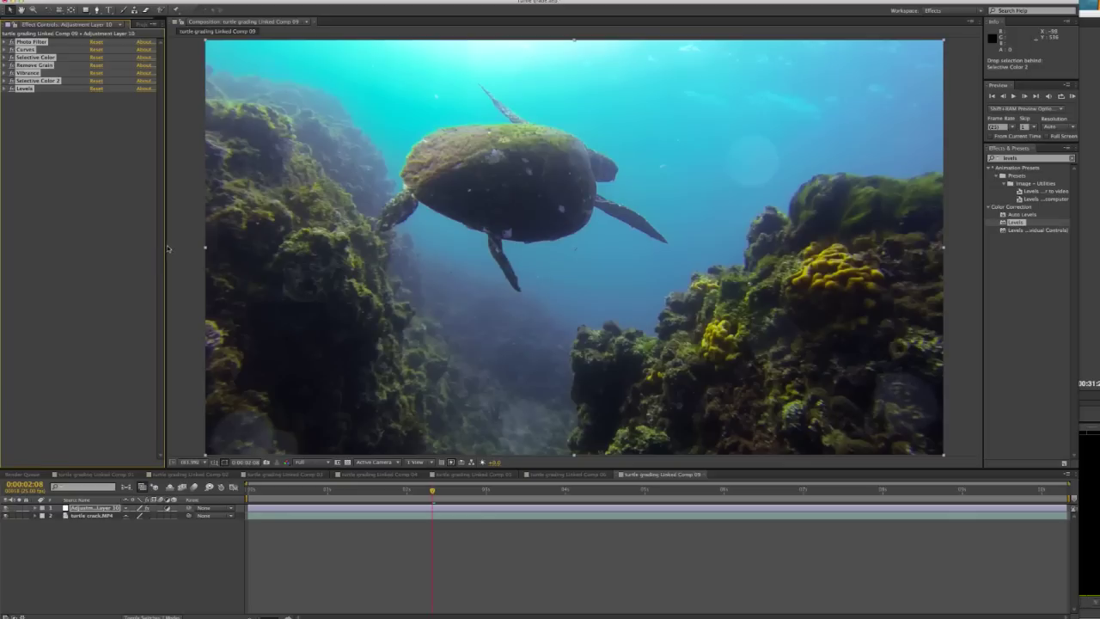
pyautogui.click(11, 88)
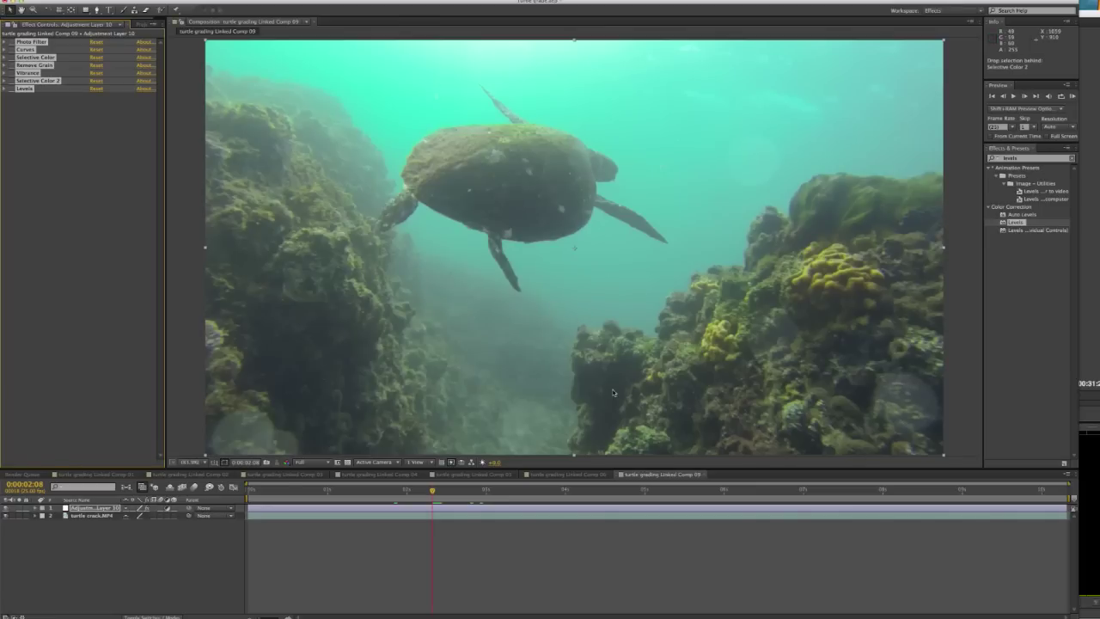
pyautogui.click(12, 89)
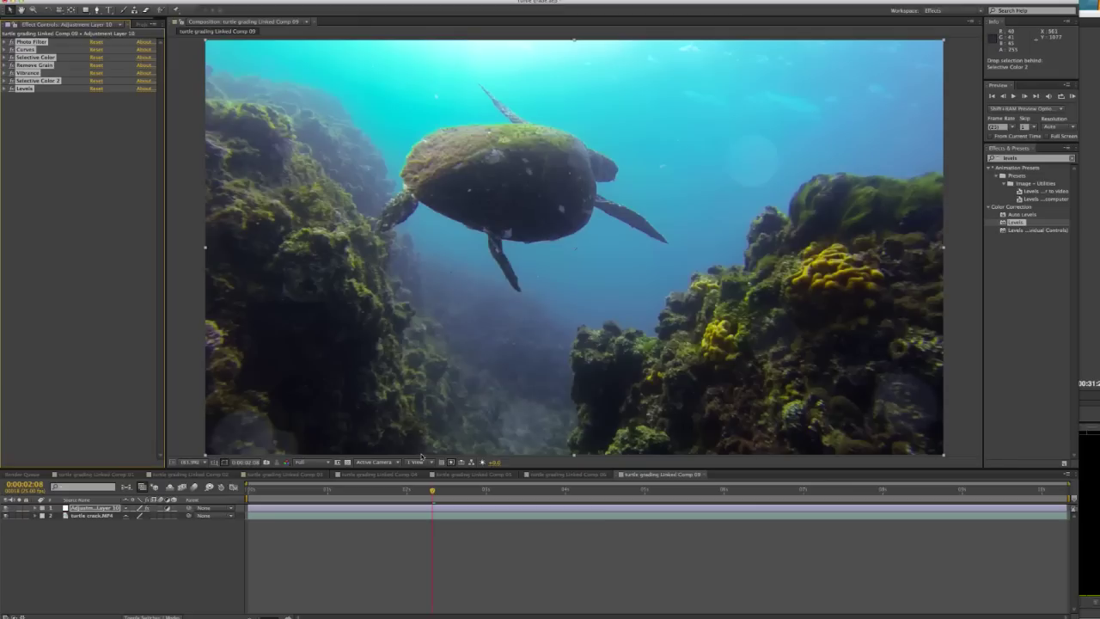
pyautogui.click(70, 206)
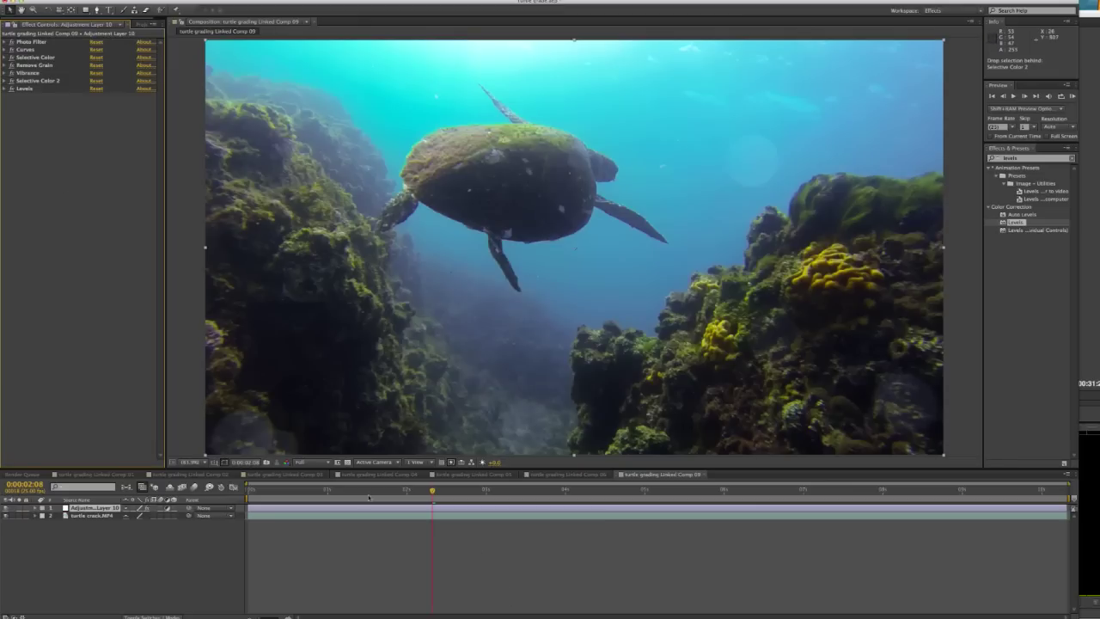
pyautogui.press('F2')
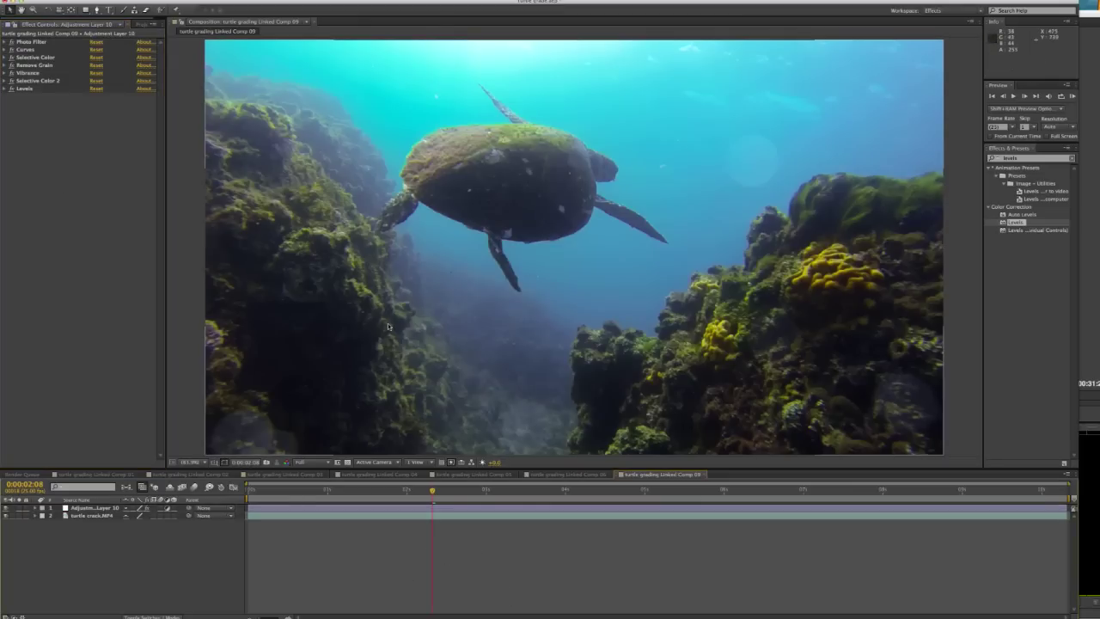